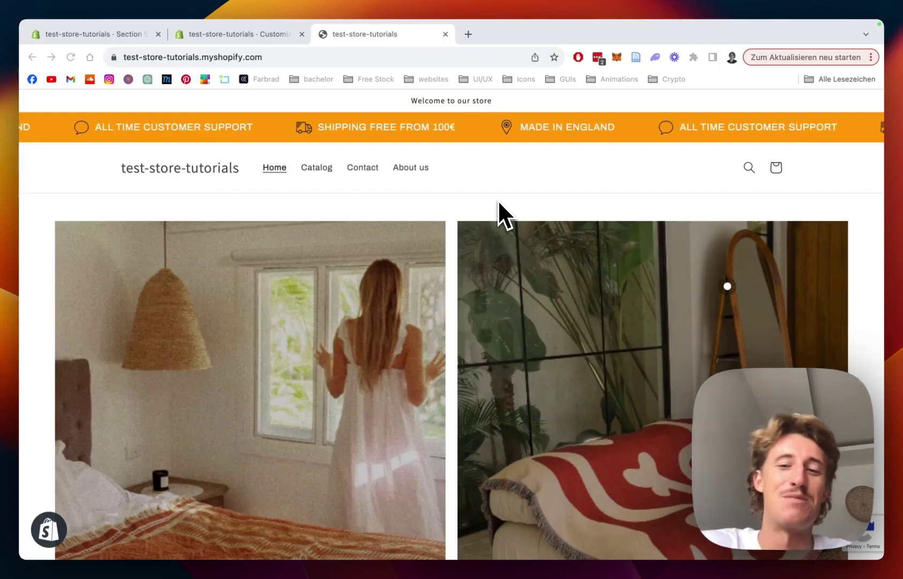
Switch to the Section Store app and go to its home catalogue
scroll(508, 204, down, 1)
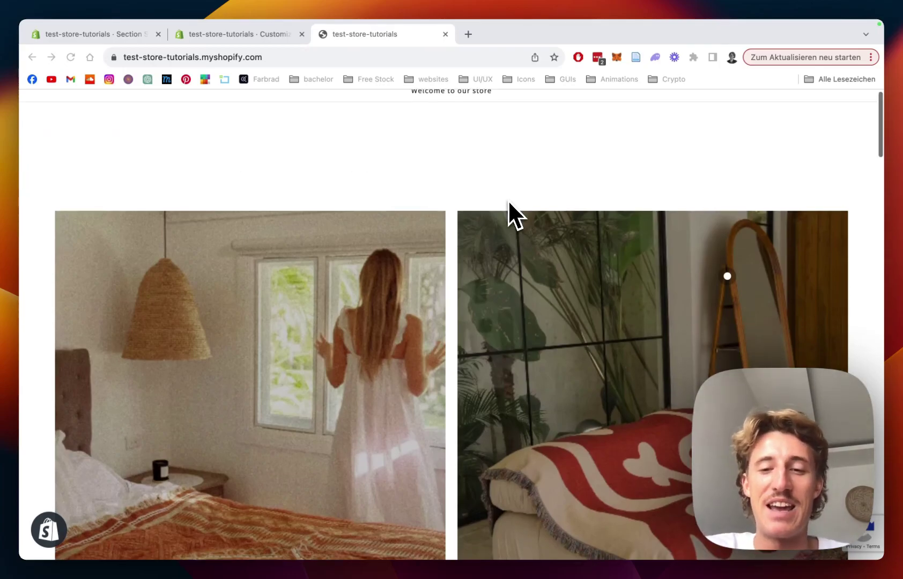
scroll(456, 218, down, 5)
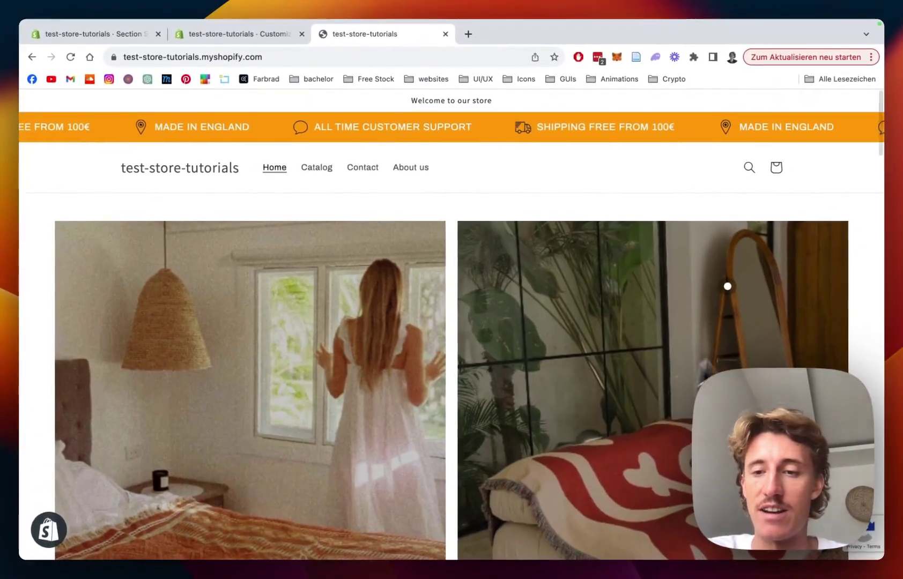
scroll(456, 282, down, 3)
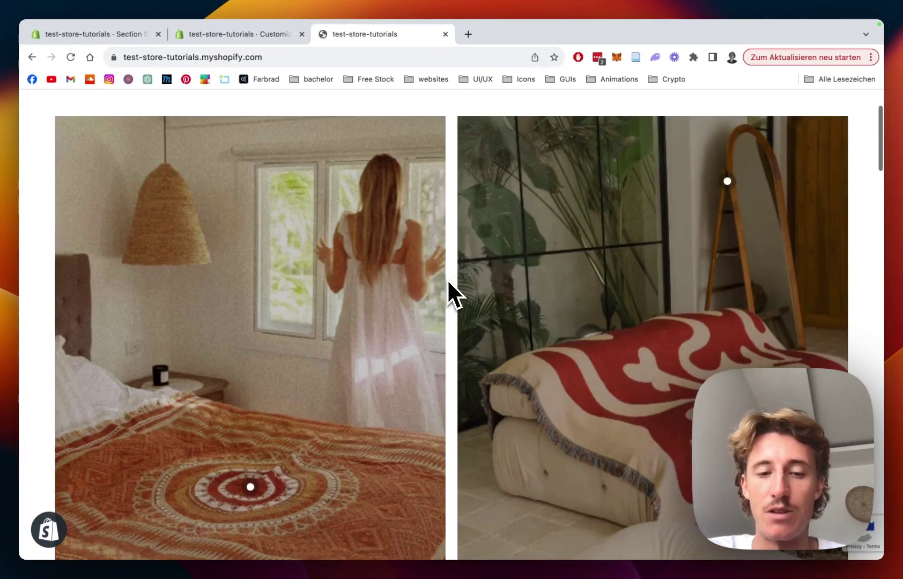
scroll(449, 283, down, 2)
scroll(449, 283, up, 1)
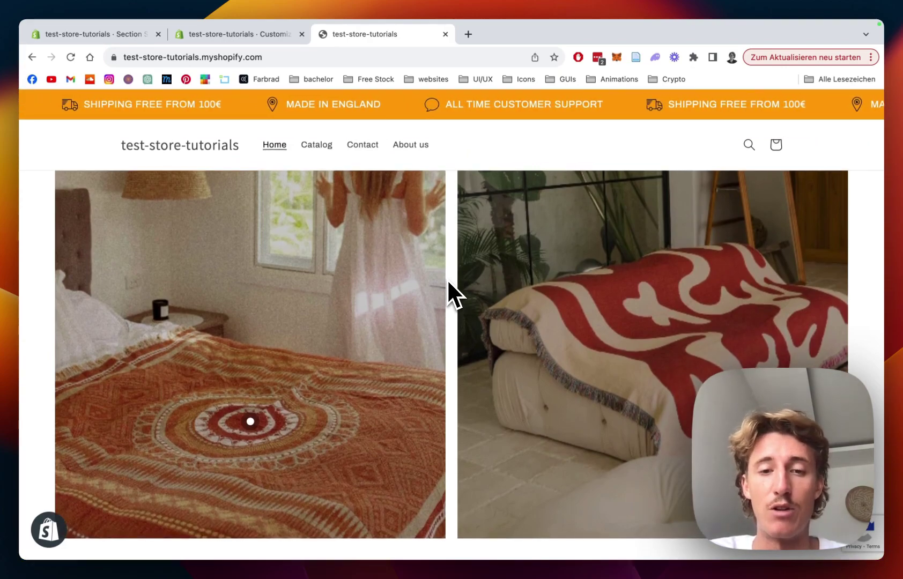
mouse_move(251, 427)
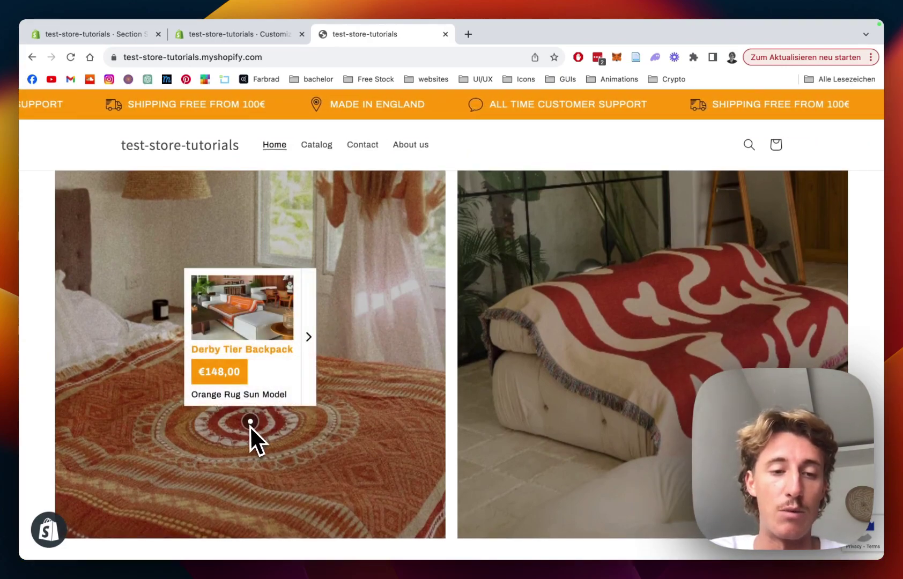
scroll(601, 437, up, 2)
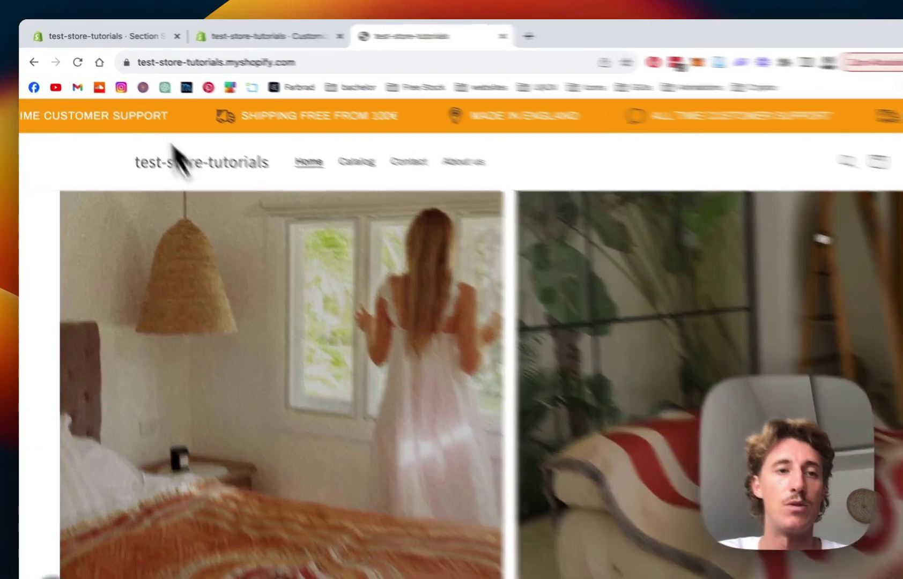
click(123, 34)
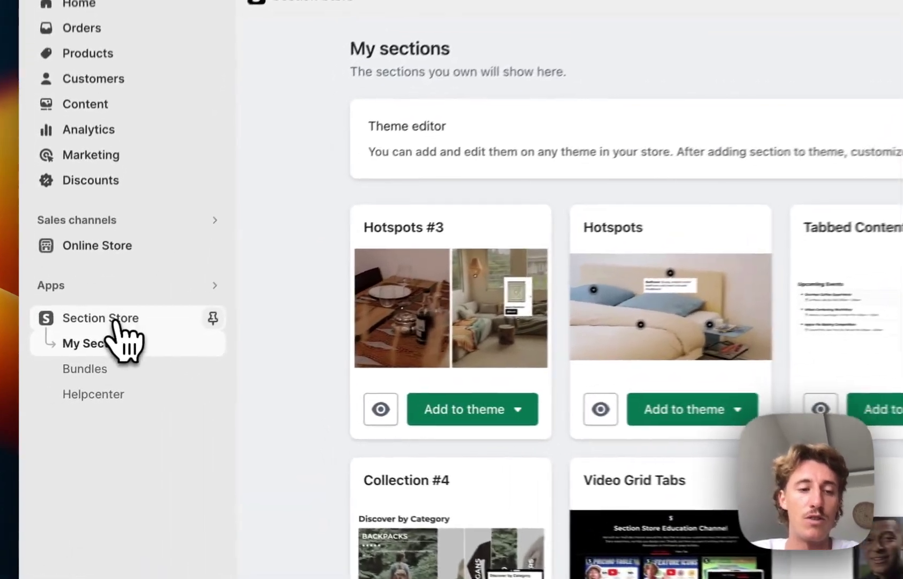
click(82, 351)
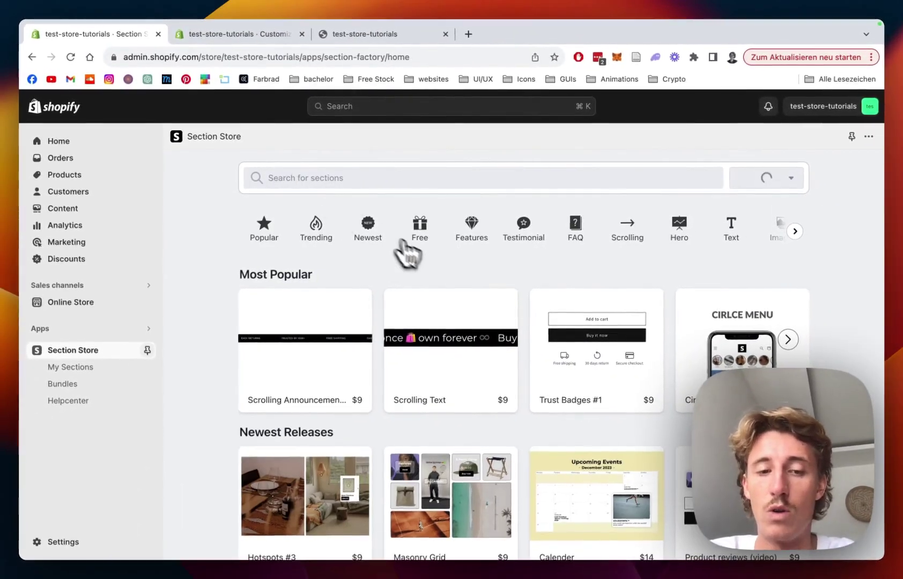
Open the Hotspots #3 section page from Newest Releases, priced $9 and already owned
scroll(486, 284, down, 1)
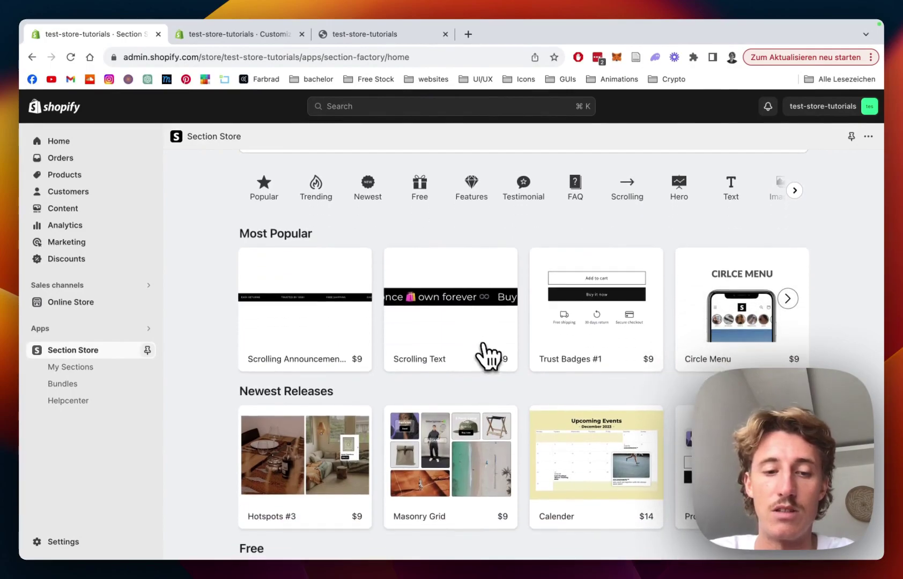
scroll(488, 356, down, 1)
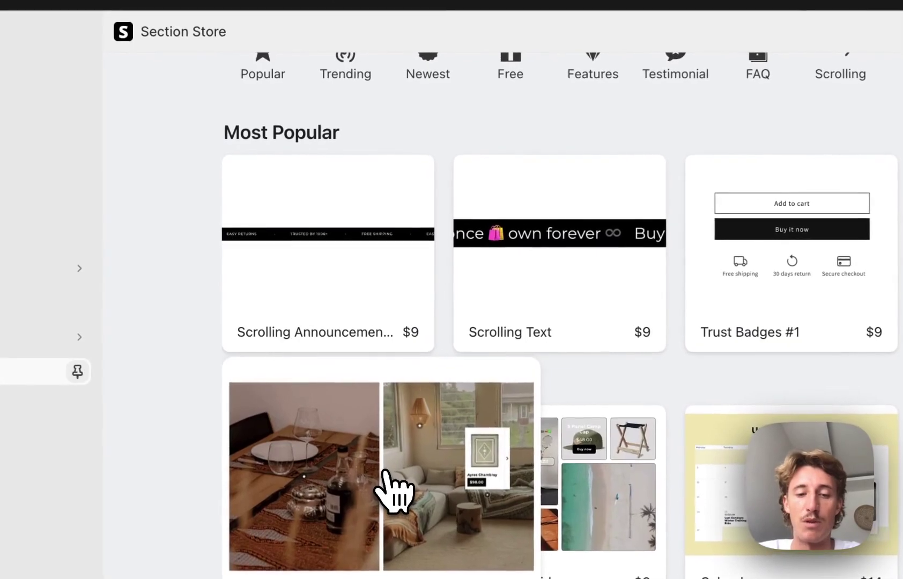
click(349, 413)
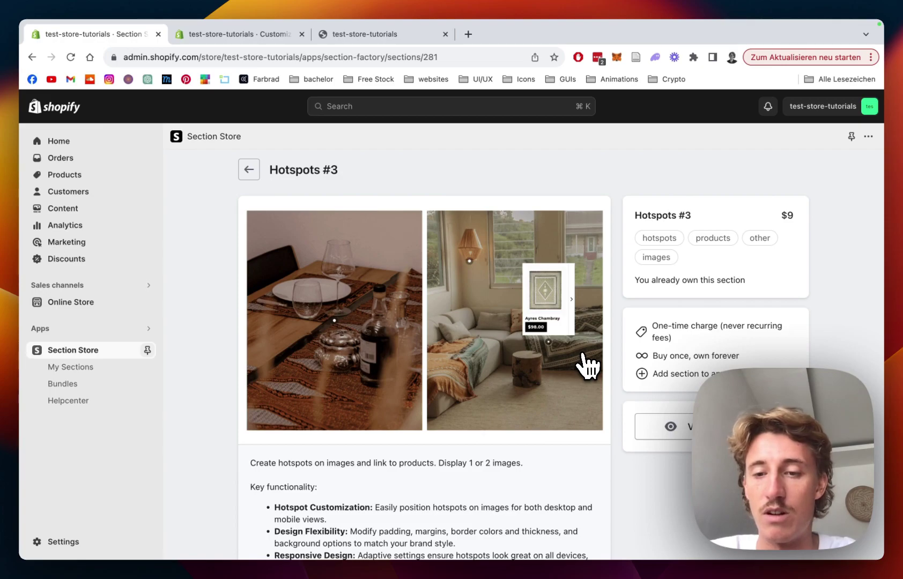
scroll(515, 309, down, 1)
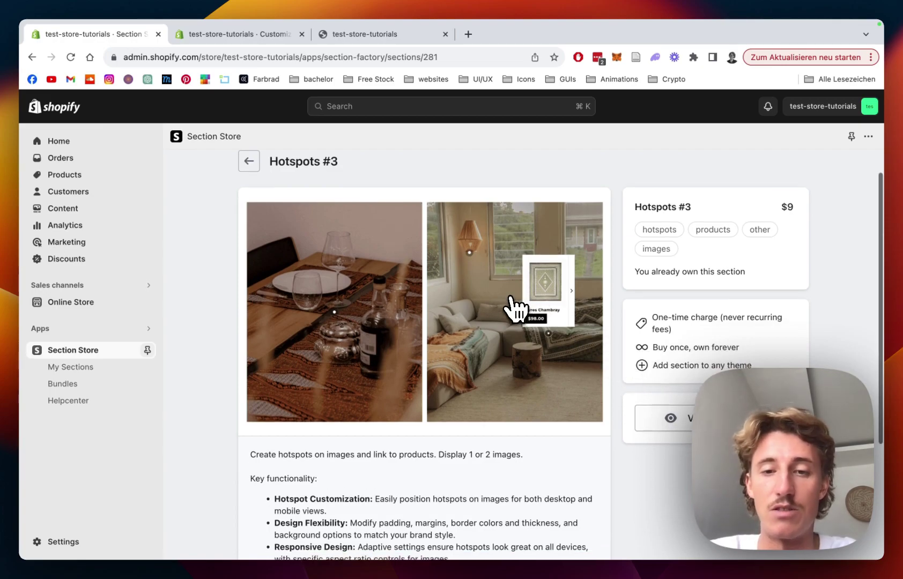
scroll(515, 309, down, 3)
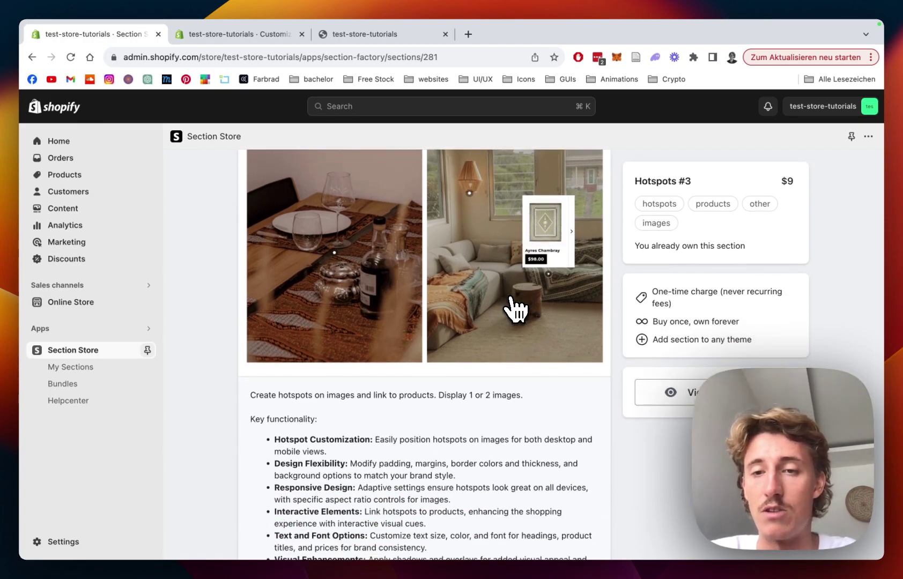
scroll(515, 308, up, 5)
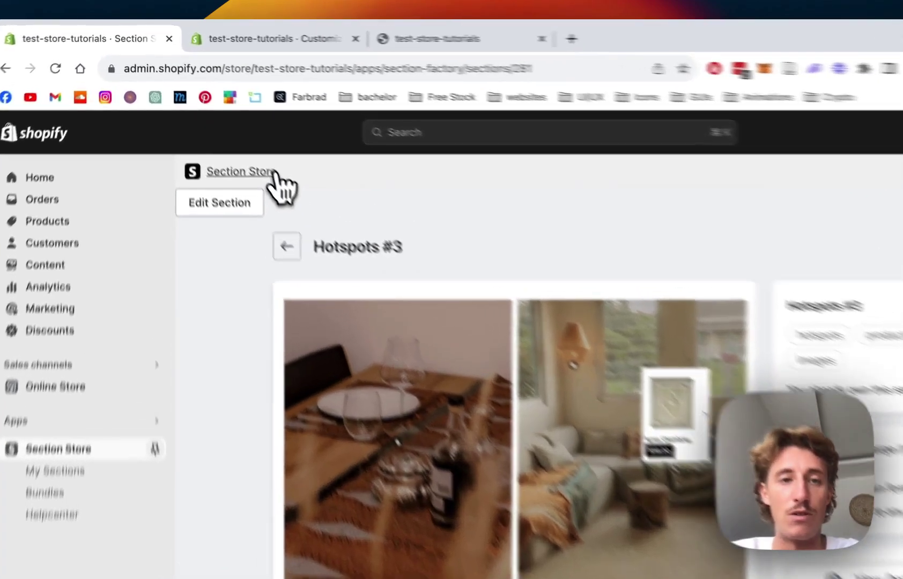
Back on the Section Store home, check Hotspots #3's theme options, then switch to the Dawn theme editor
click(235, 138)
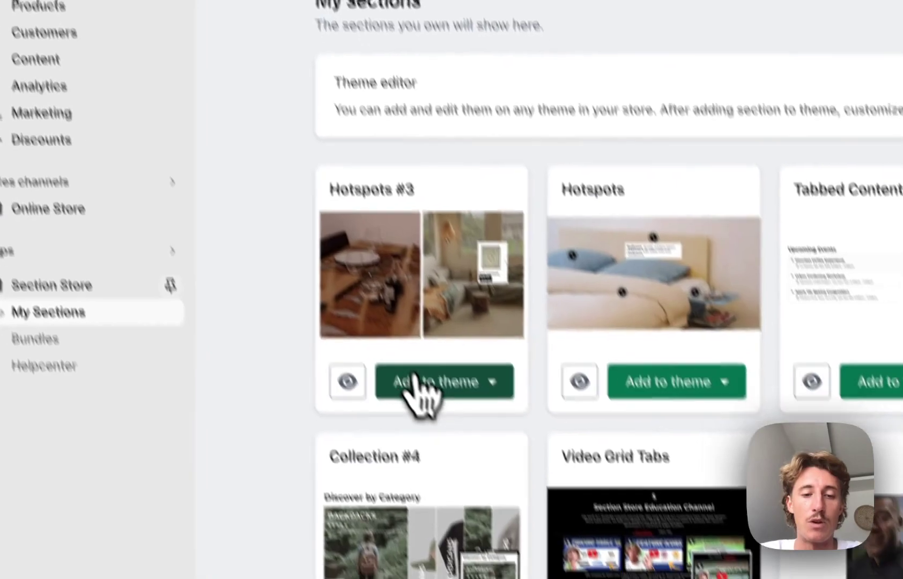
click(472, 481)
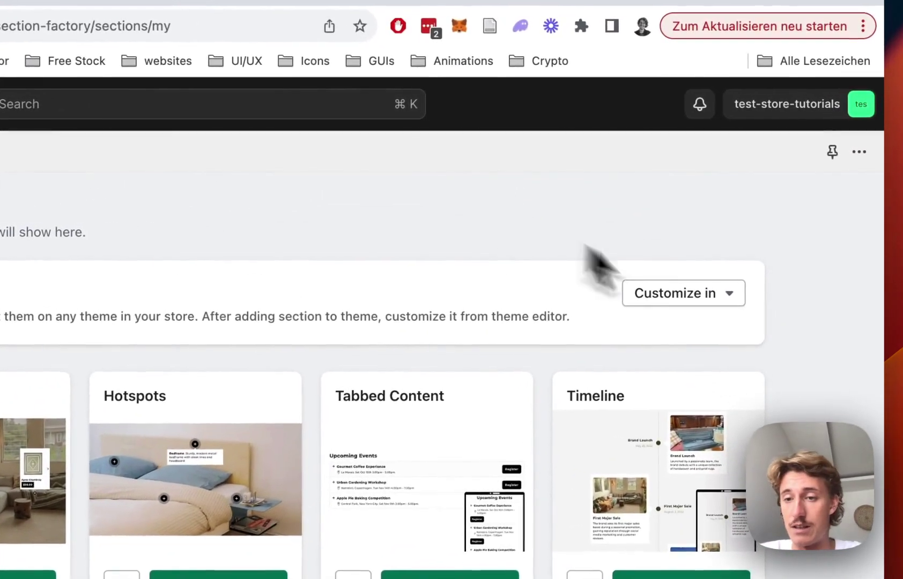
click(716, 304)
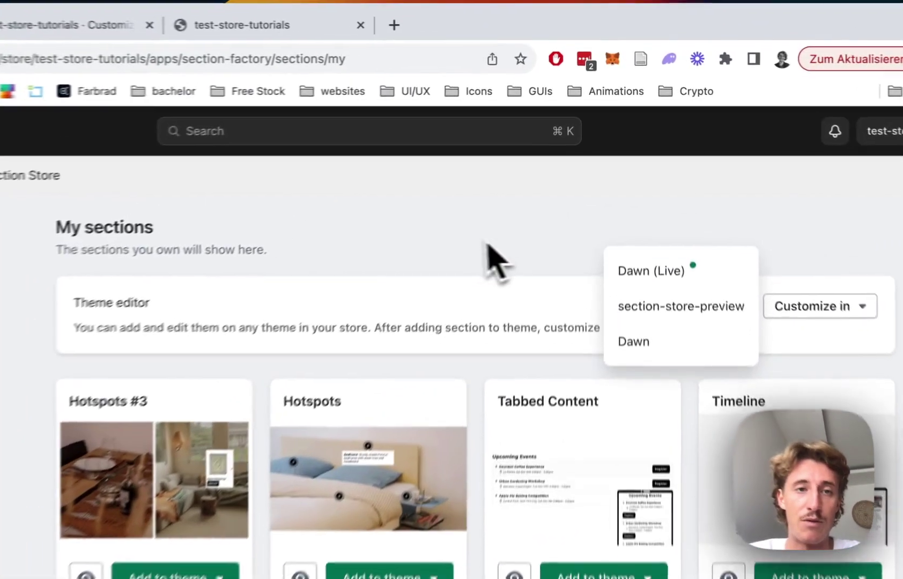
click(553, 194)
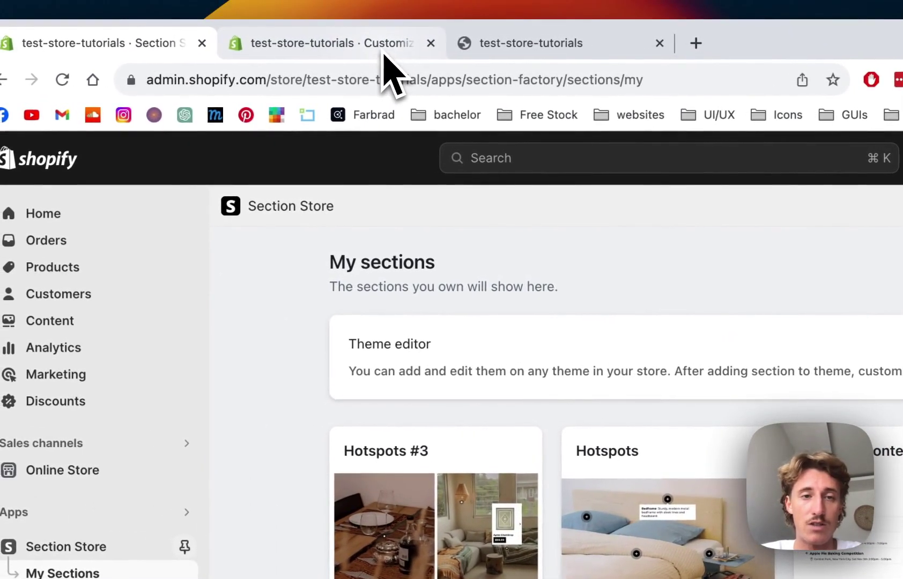
click(384, 68)
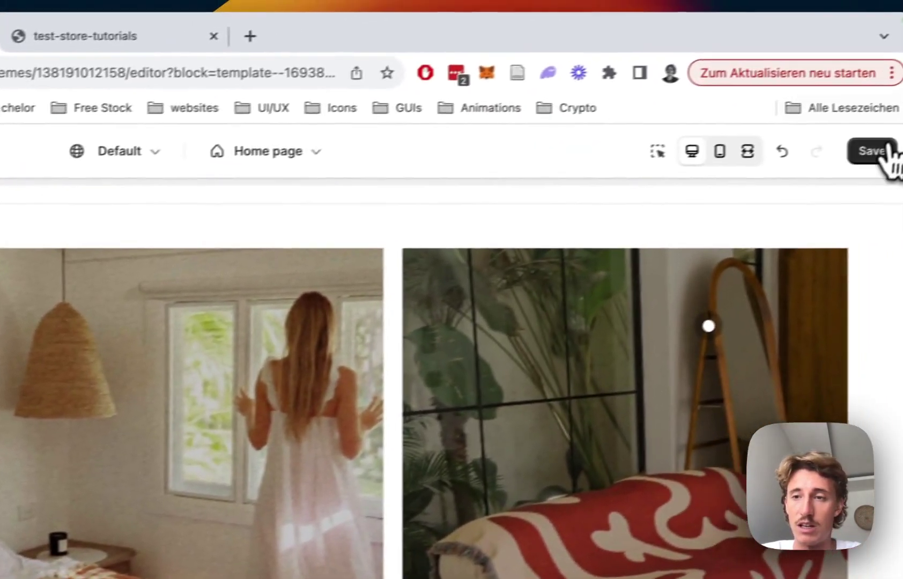
Save the theme and hide the existing SS - Hotspots #3 section on the home page
click(867, 153)
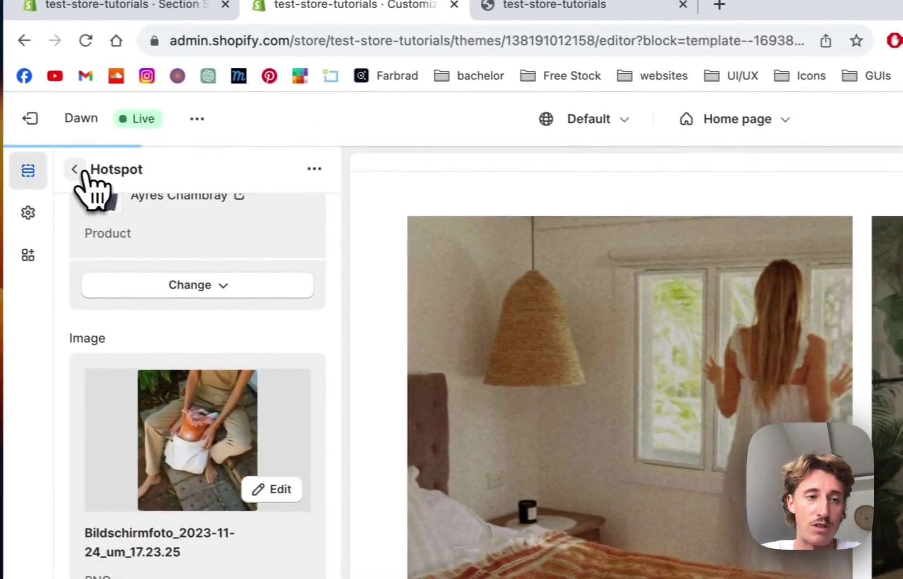
click(81, 171)
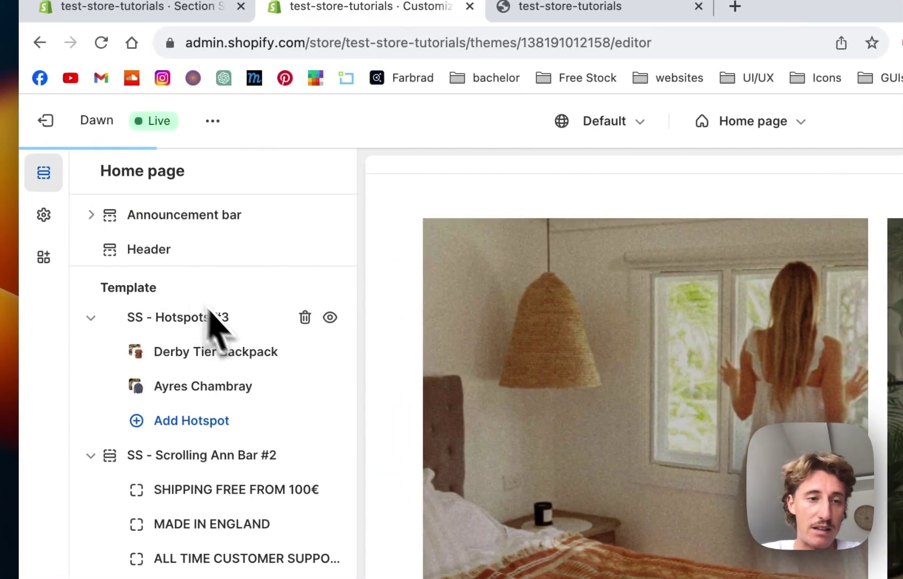
click(329, 318)
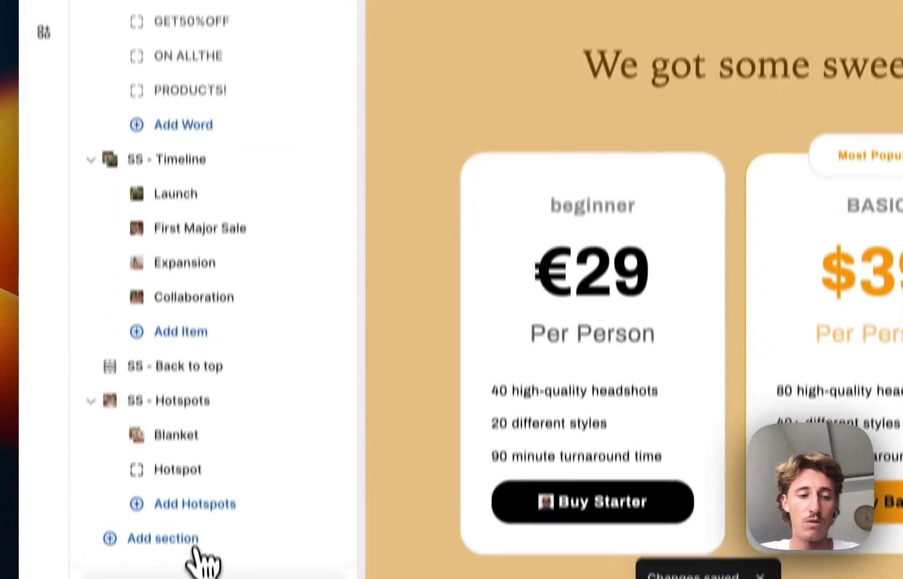
Add a new SS - Hotspots #3 section via a 'hotspot' search, move it to the top, and save
click(201, 560)
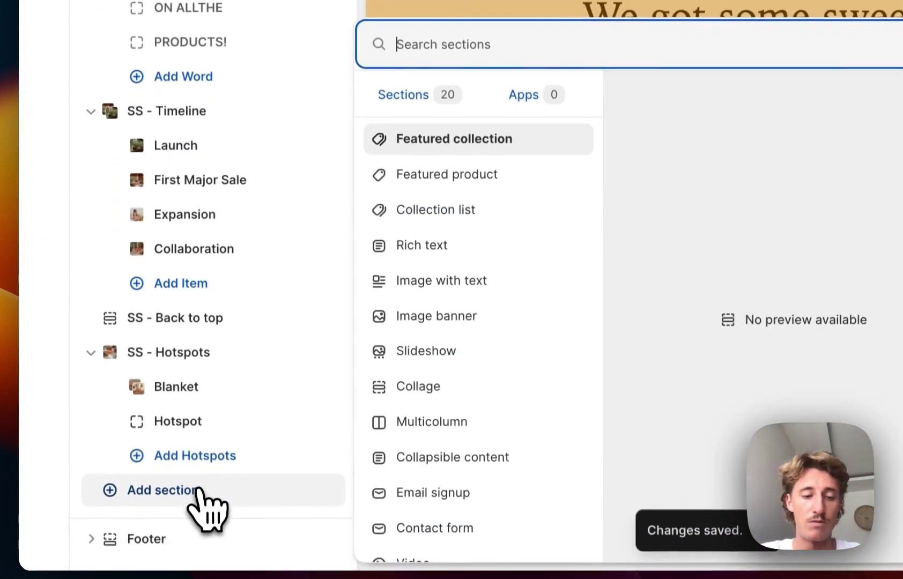
text(hotspot)
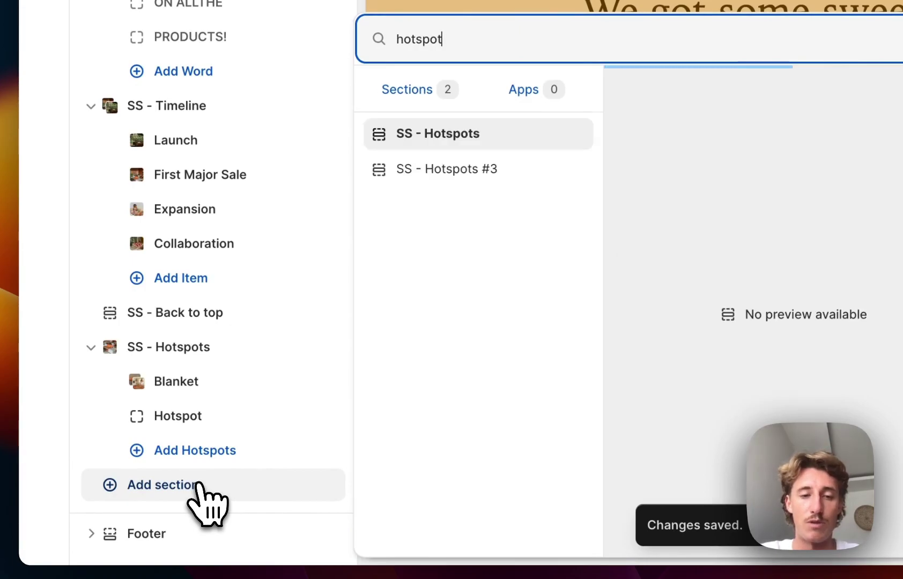
click(501, 182)
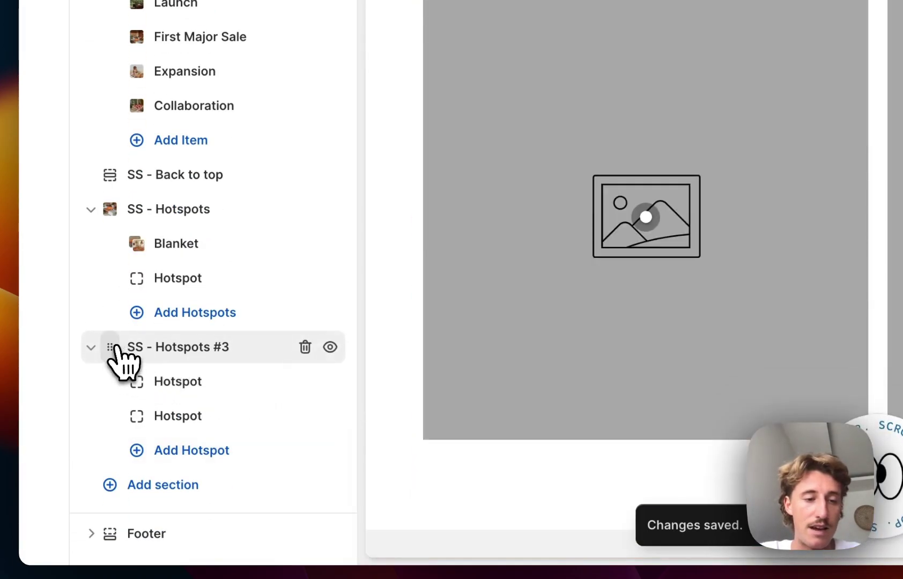
drag(115, 347, 115, 250)
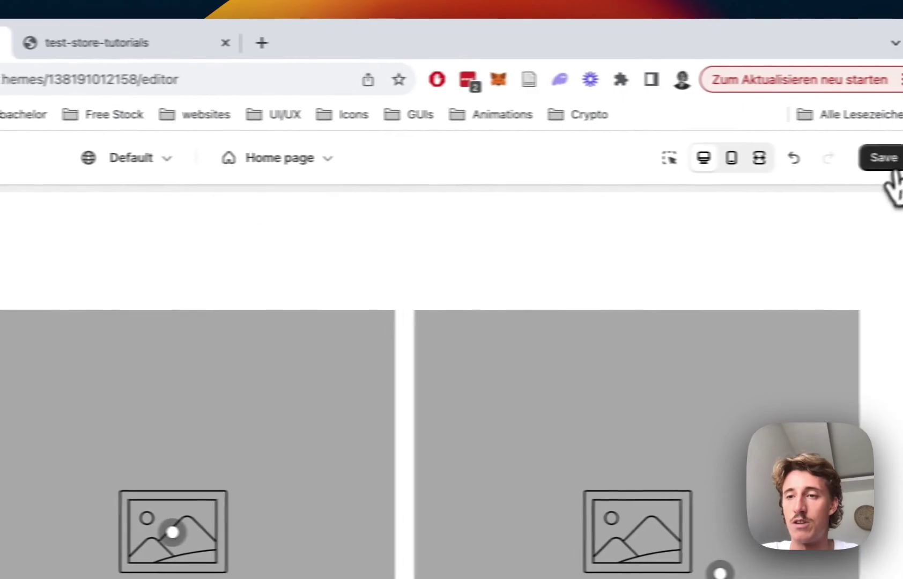
click(886, 161)
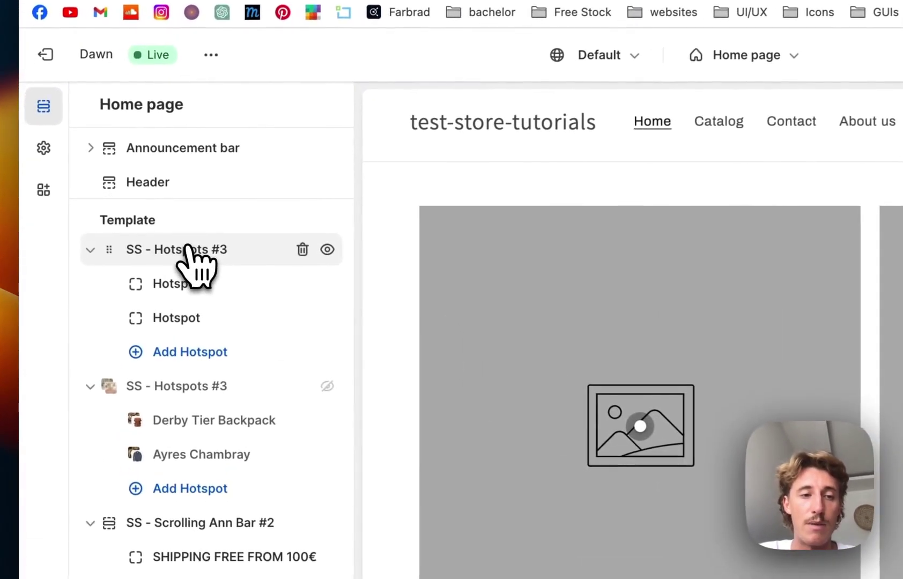
Set the heading to 'This is the product hotspot tutorial' with the custom Josefin Sans font
click(127, 230)
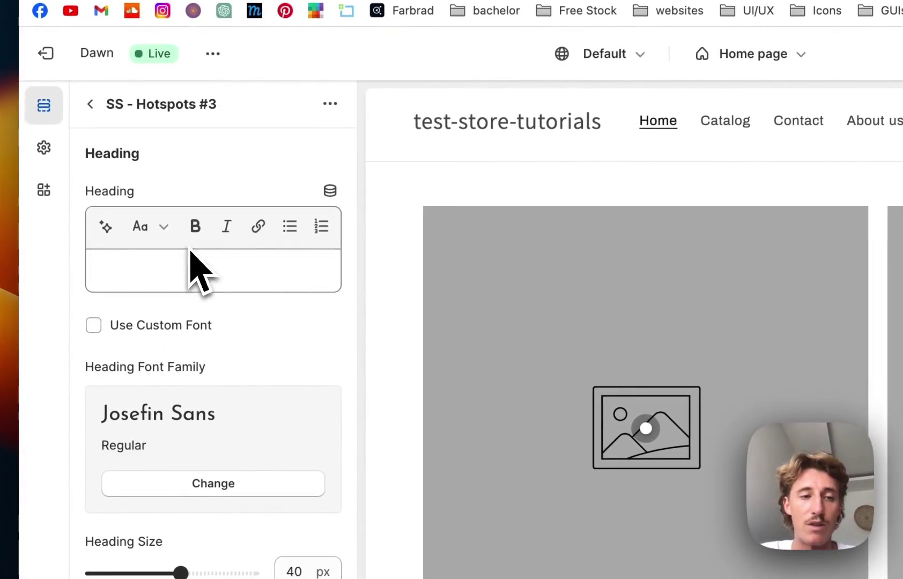
scroll(216, 304, down, 1)
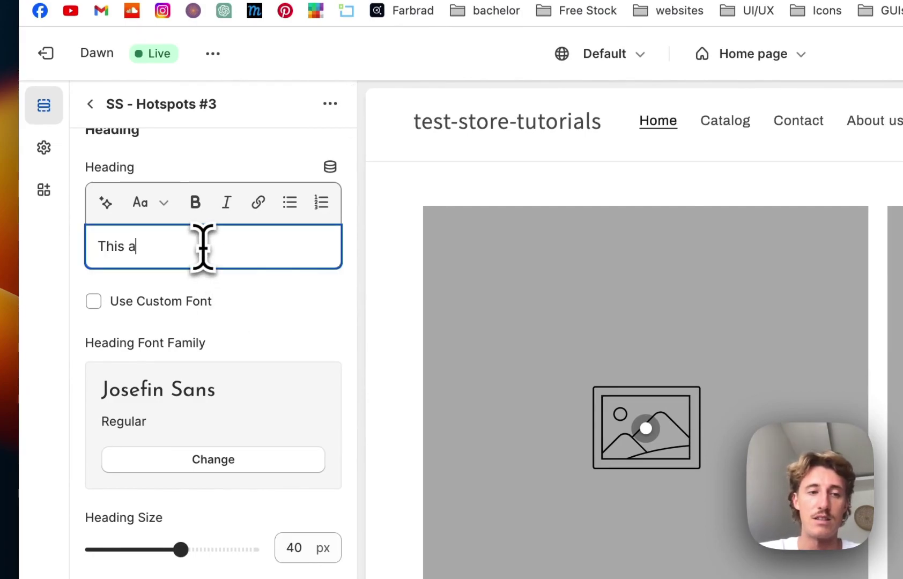
key(BackSpace)
text(is the prod)
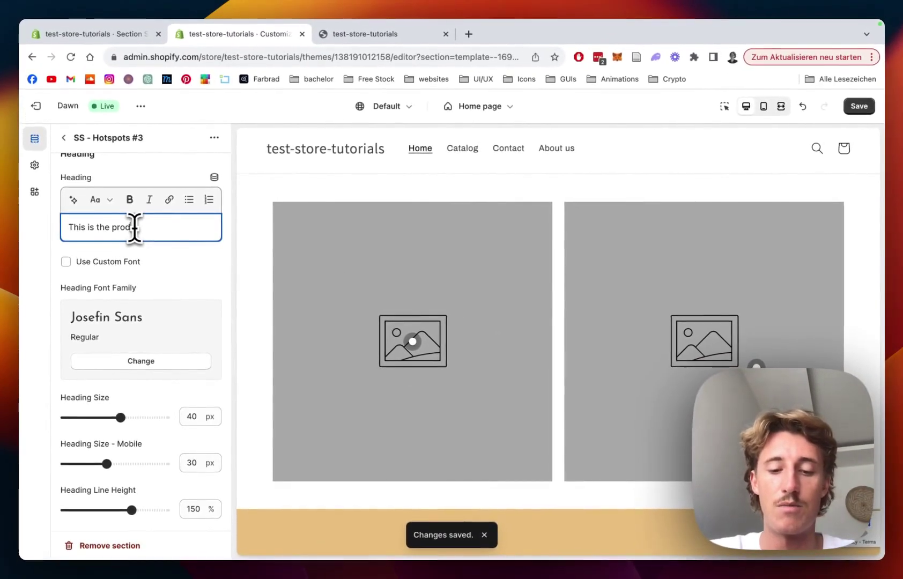
text(uct hotspot tutorial)
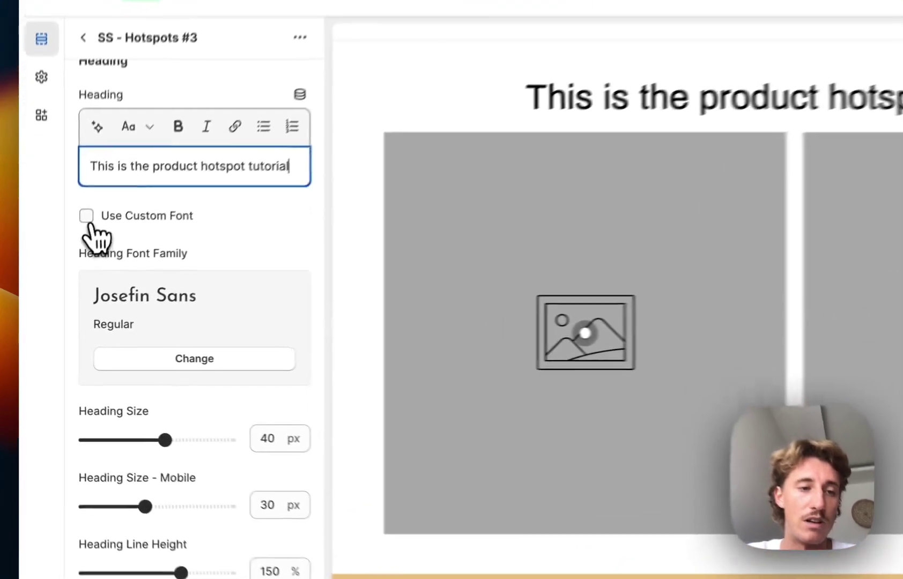
click(65, 261)
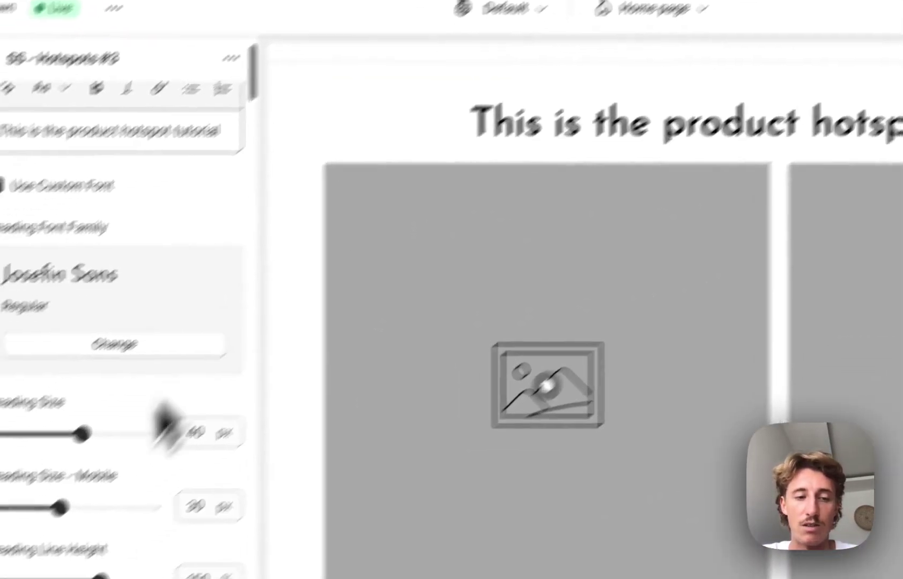
Turn on Body Shadow and begin choosing the First Image
scroll(66, 547, down, 5)
scroll(177, 438, down, 5)
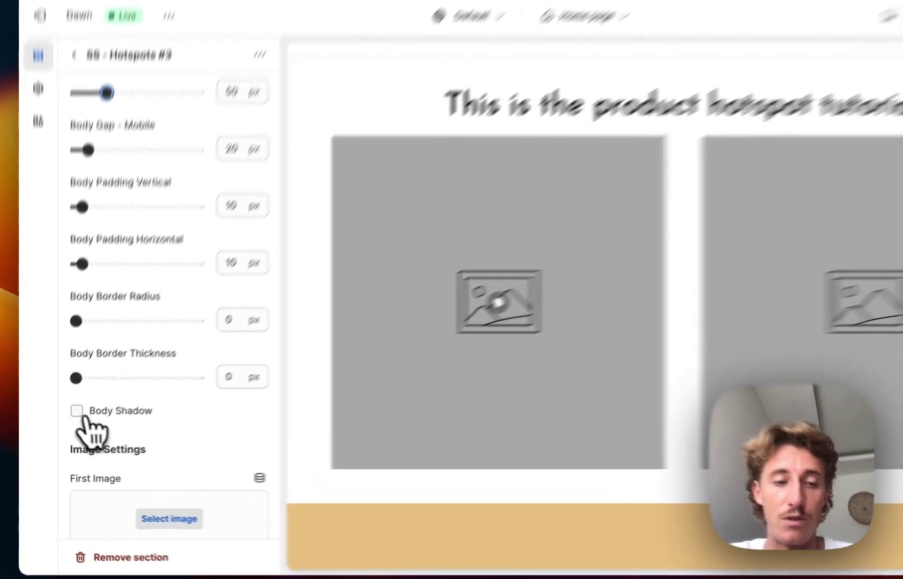
click(65, 426)
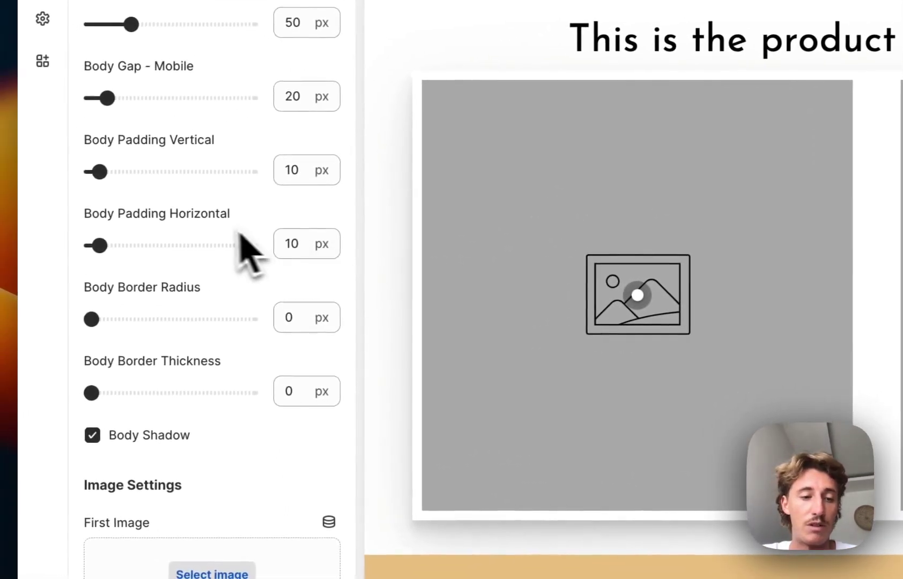
scroll(240, 236, down, 4)
click(222, 381)
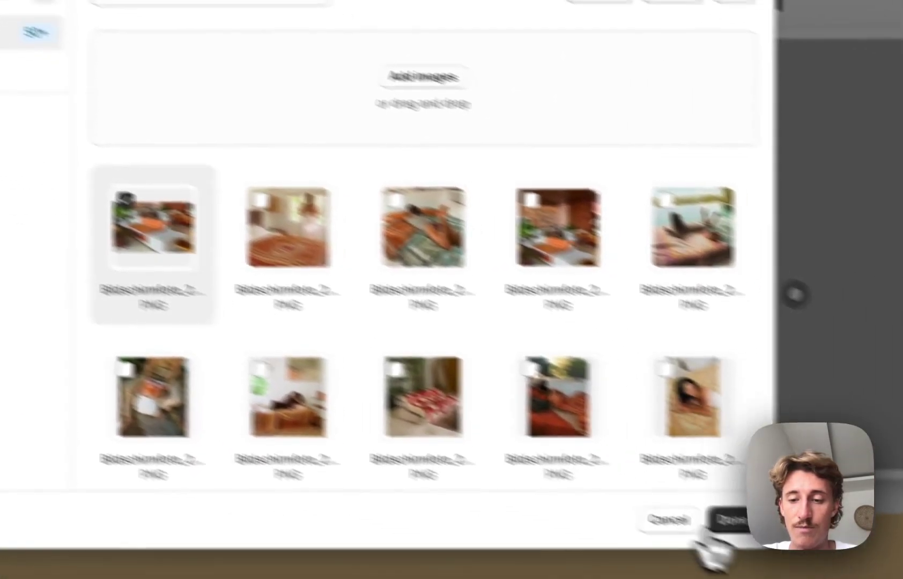
Use the orange-throw sofa photo as First Image and the red-patterned throw photo as Second Image
click(727, 519)
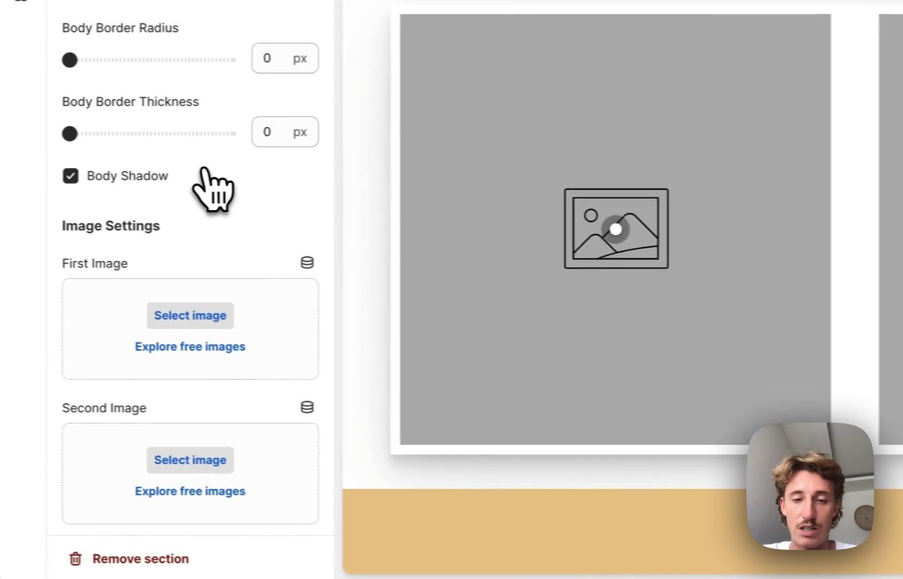
scroll(212, 189, down, 4)
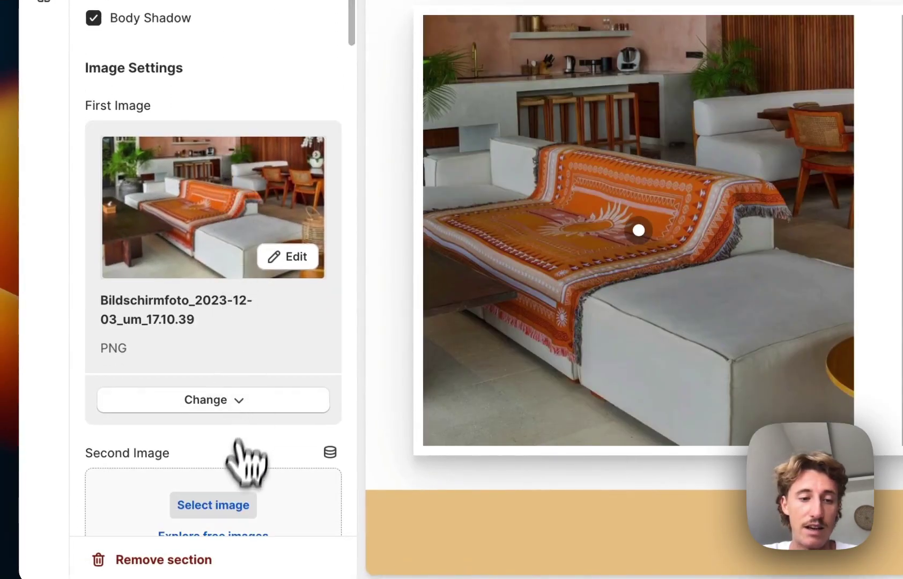
click(219, 507)
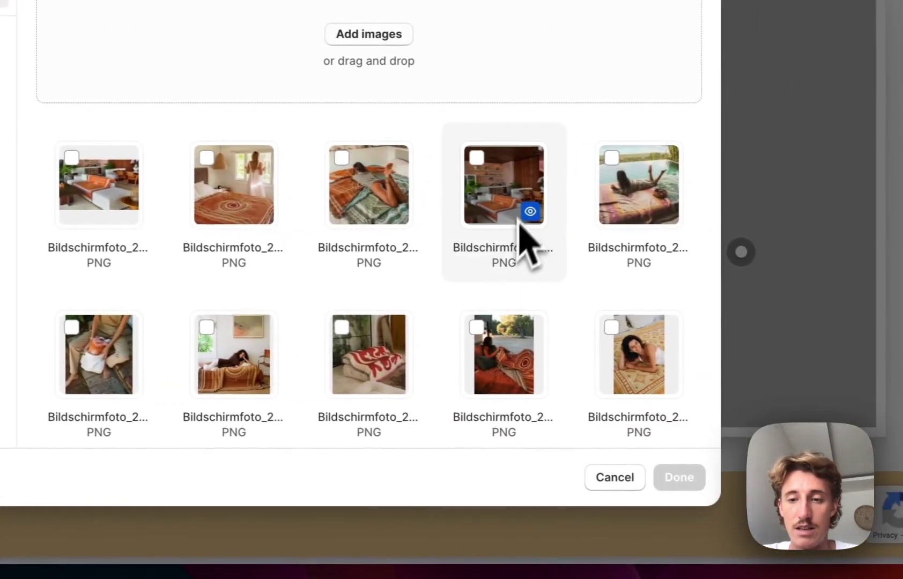
scroll(520, 220, down, 2)
click(377, 285)
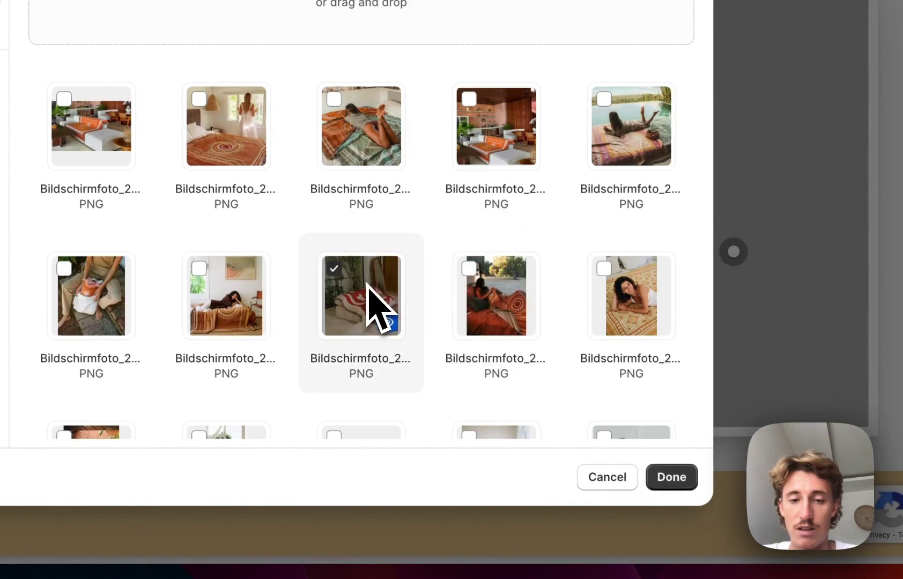
click(676, 478)
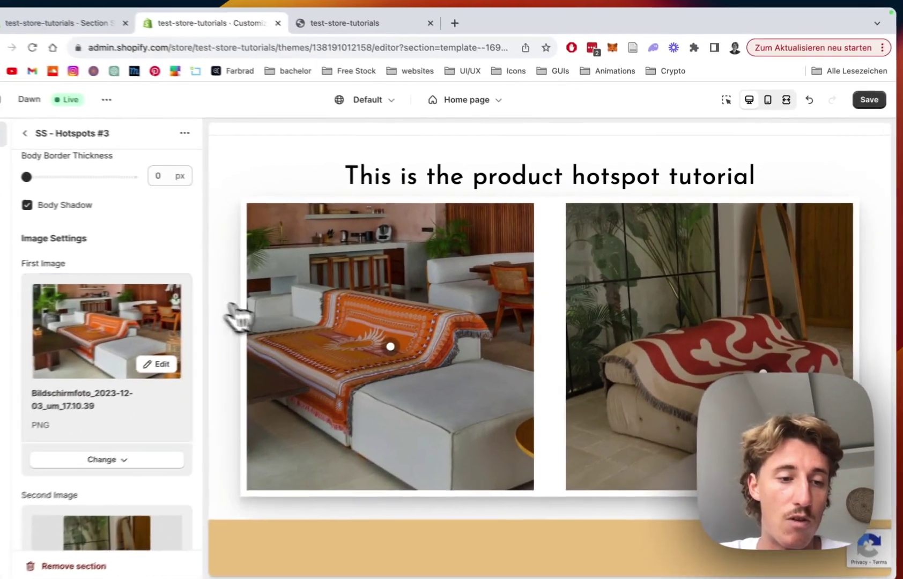
Keep the Image Aspect Ratio on Square for both section images
scroll(214, 294, down, 3)
scroll(216, 296, down, 4)
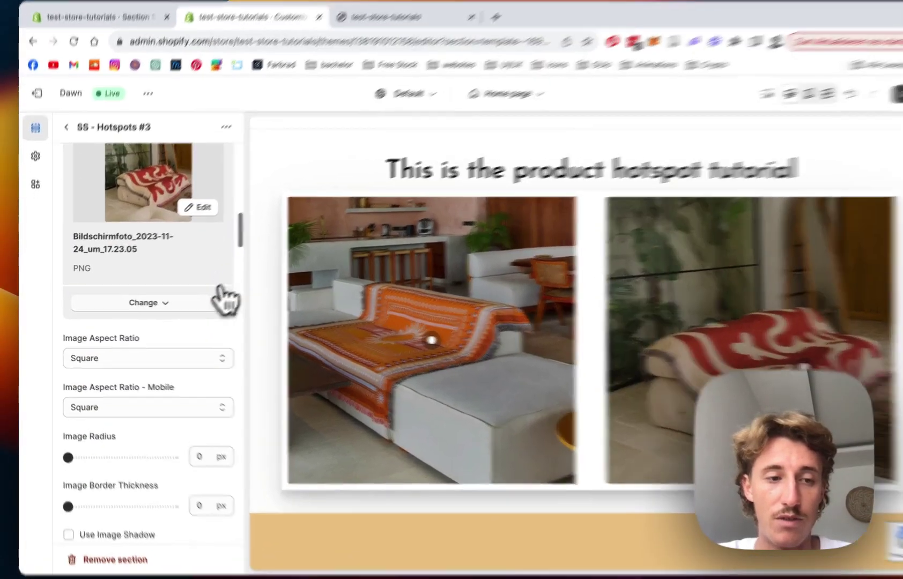
click(127, 363)
click(189, 379)
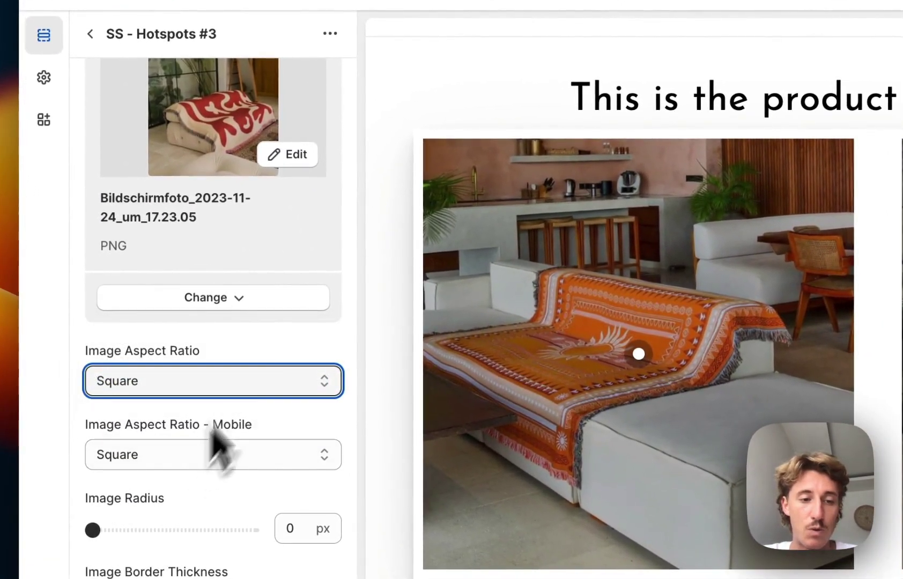
Scroll through the hotspot settings to Hotspot Colors, trying and reverting a larger product title size
scroll(283, 322, down, 2)
scroll(292, 323, down, 2)
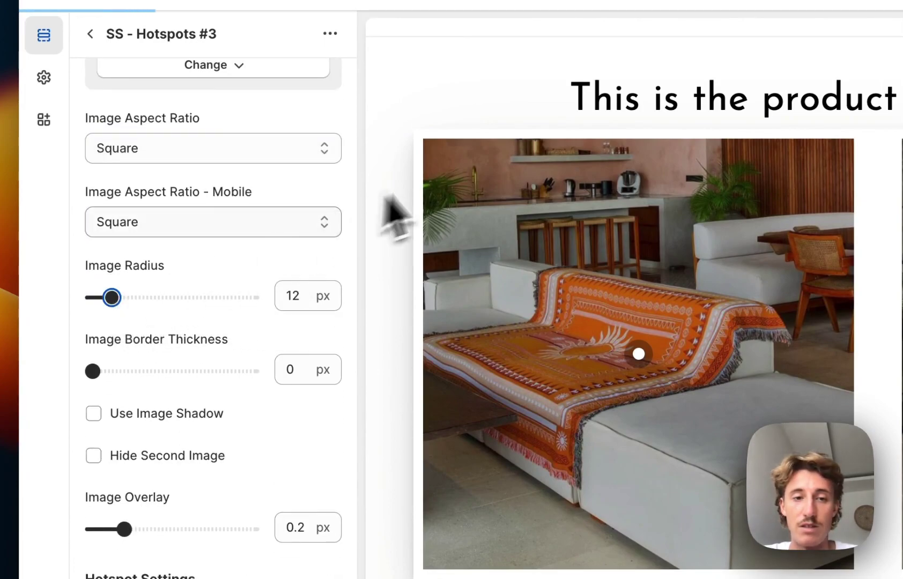
scroll(258, 242, down, 7)
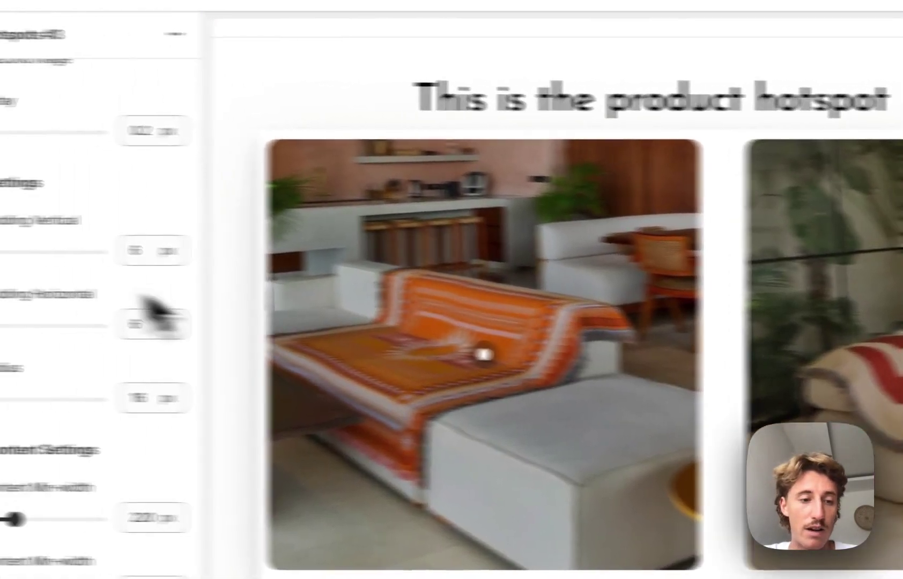
scroll(153, 308, down, 5)
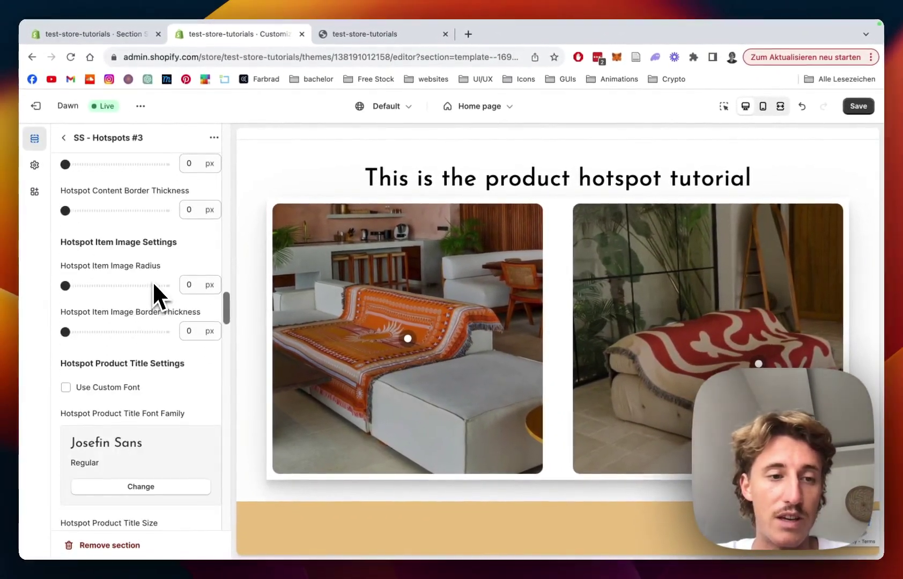
scroll(153, 281, down, 7)
scroll(152, 281, up, 2)
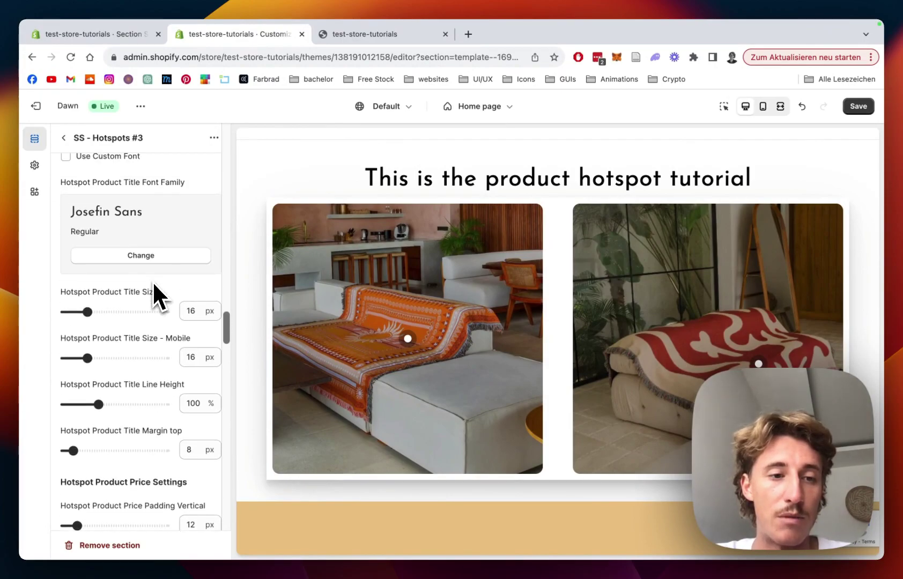
scroll(153, 281, down, 1)
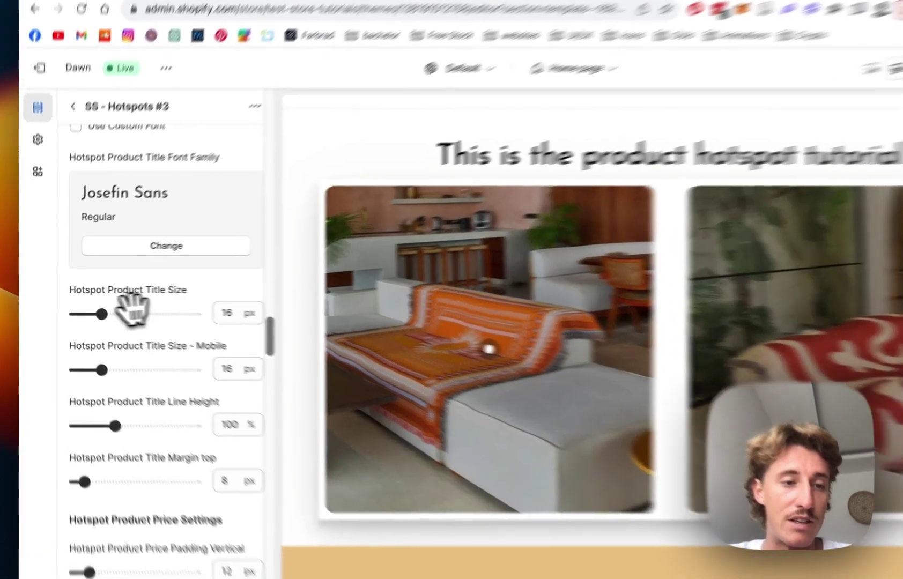
drag(88, 309, 88, 309)
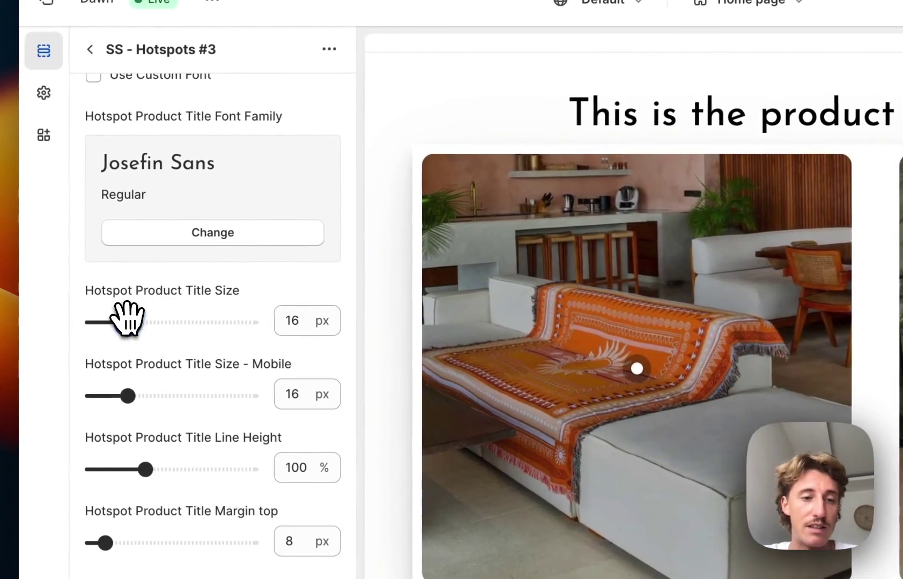
scroll(242, 282, down, 10)
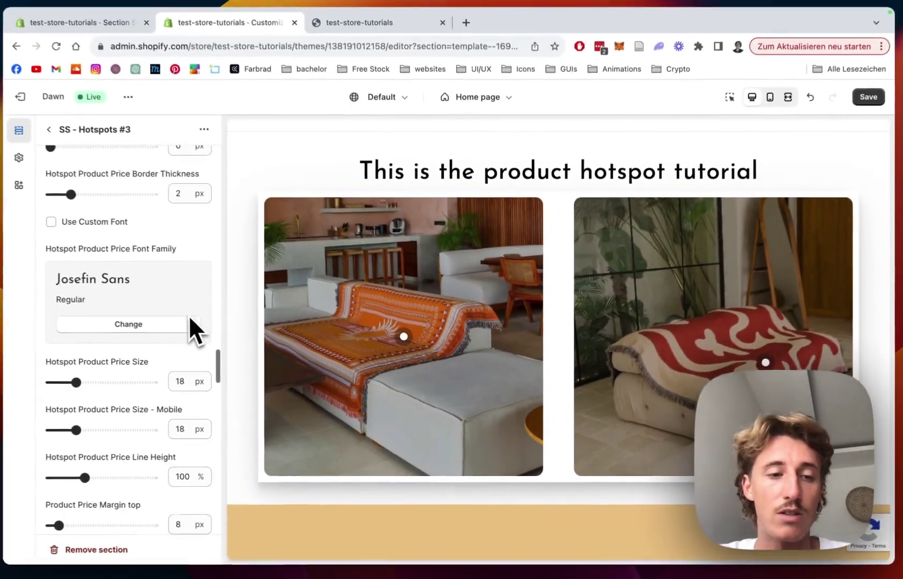
scroll(193, 316, down, 10)
Apply the recent orange to the hotspot product title and check the price background colour
scroll(198, 317, down, 5)
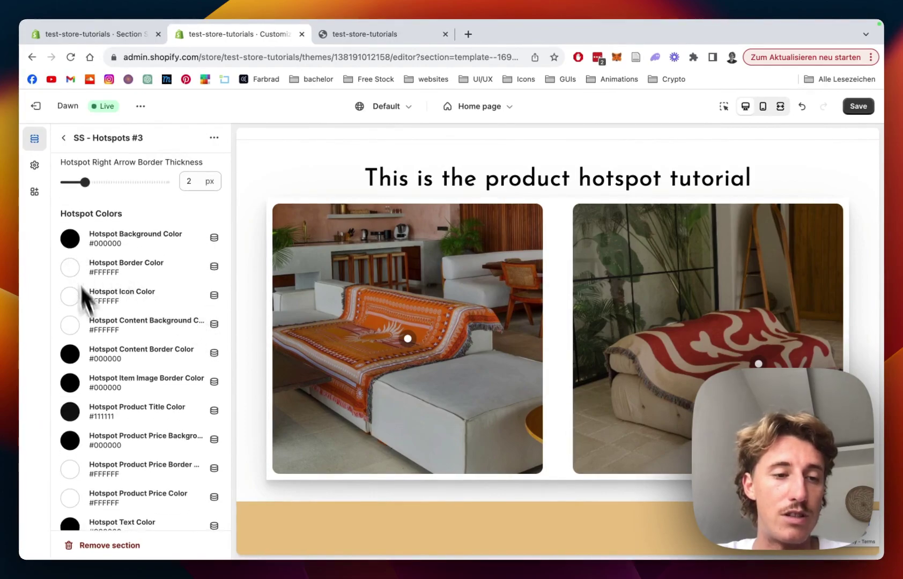
scroll(98, 345, down, 5)
scroll(98, 345, up, 3)
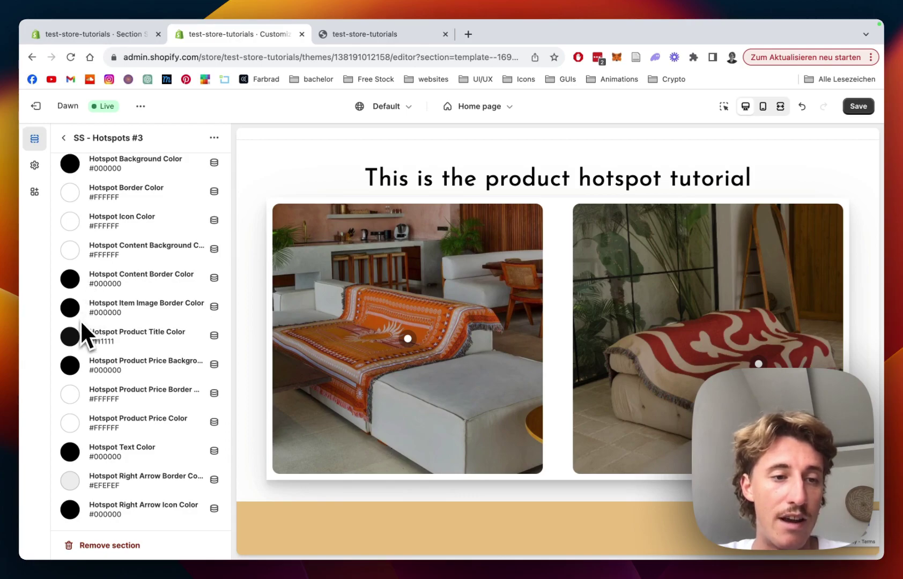
click(96, 273)
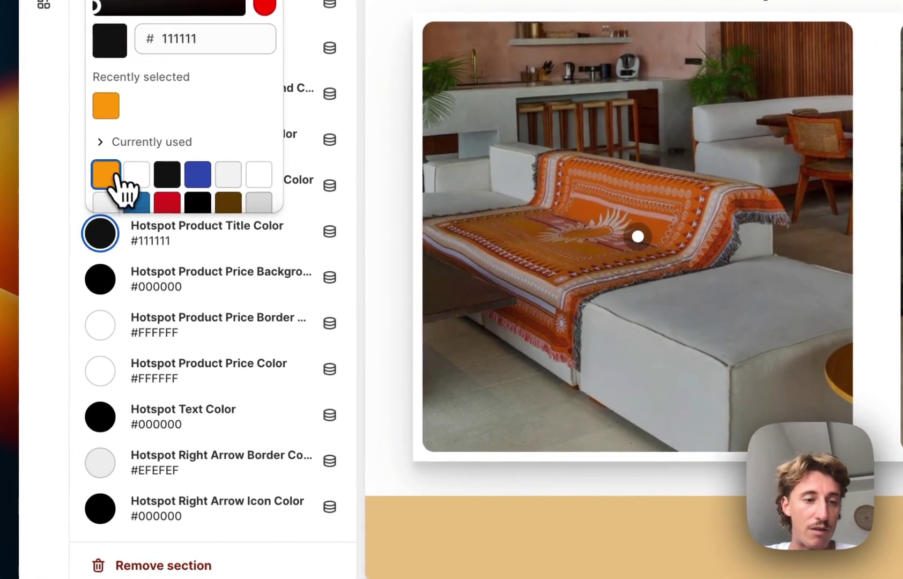
click(94, 218)
click(102, 278)
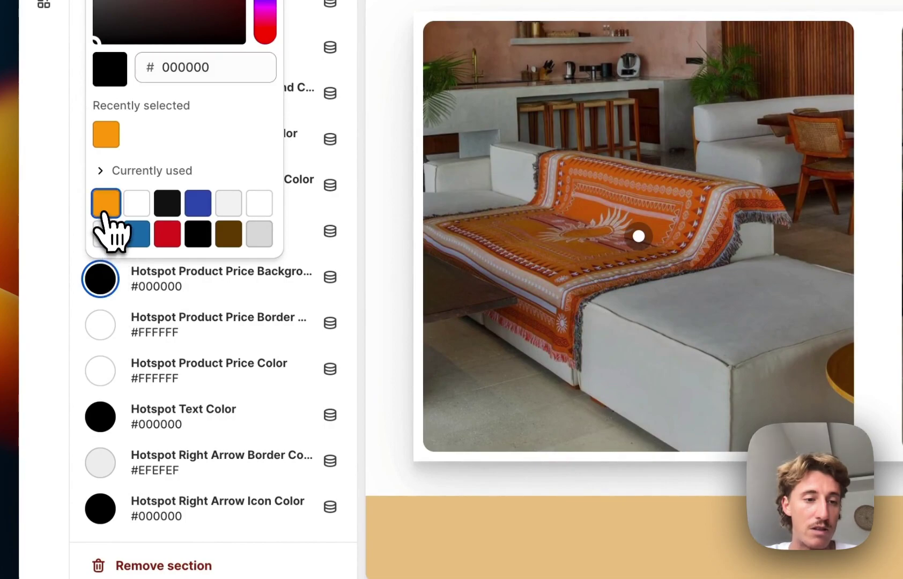
click(352, 307)
Make the right-arrow border orange #FFA206 and the right-arrow icon white
scroll(343, 311, down, 2)
click(102, 405)
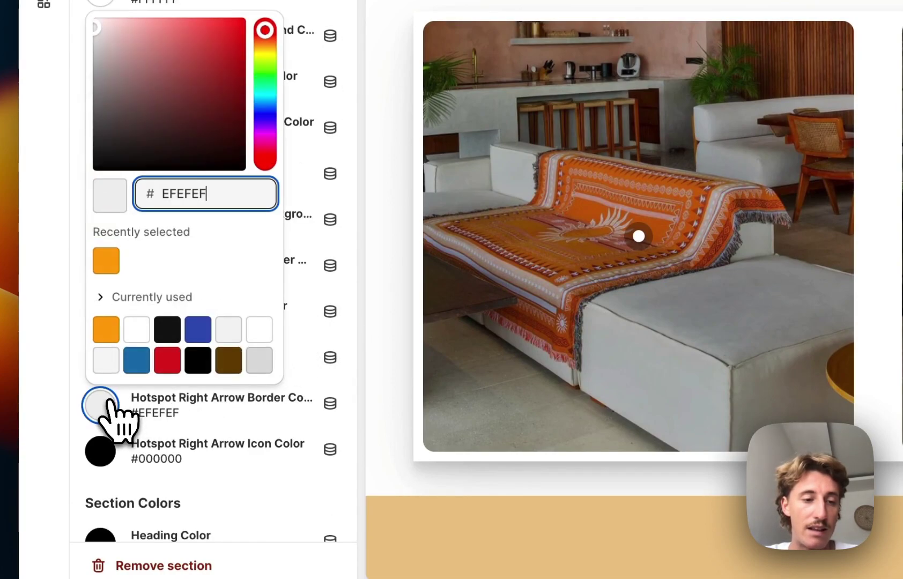
click(107, 329)
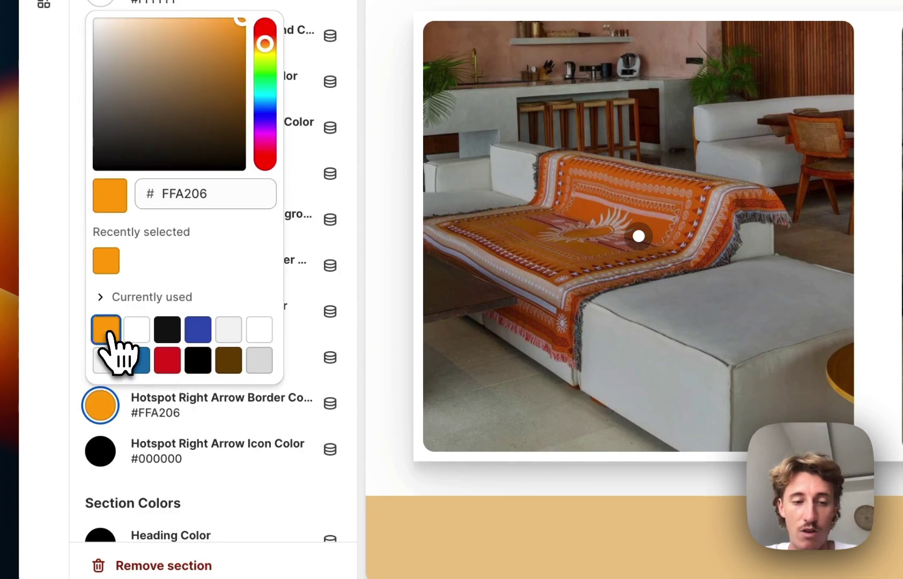
click(102, 453)
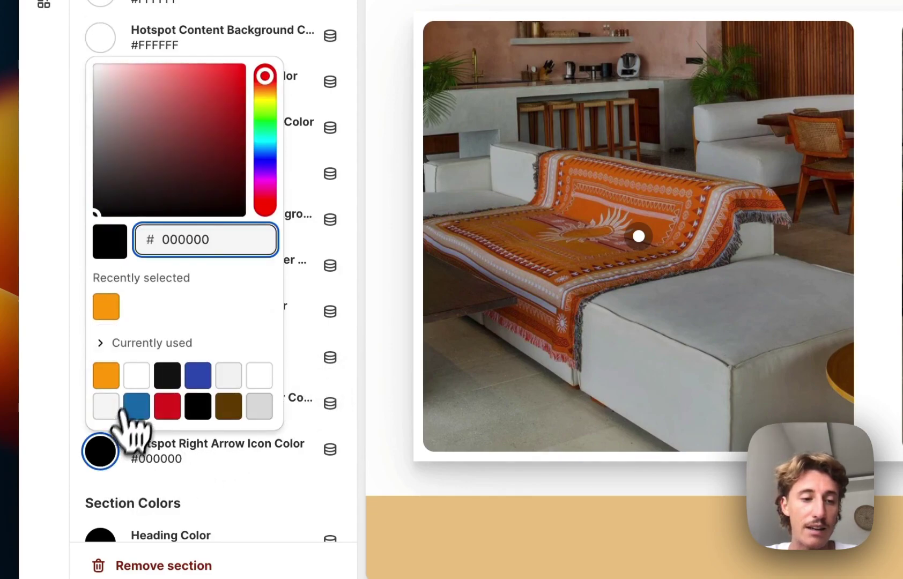
click(136, 375)
click(359, 332)
Set the section heading colour to orange #FFA206
scroll(322, 268, down, 5)
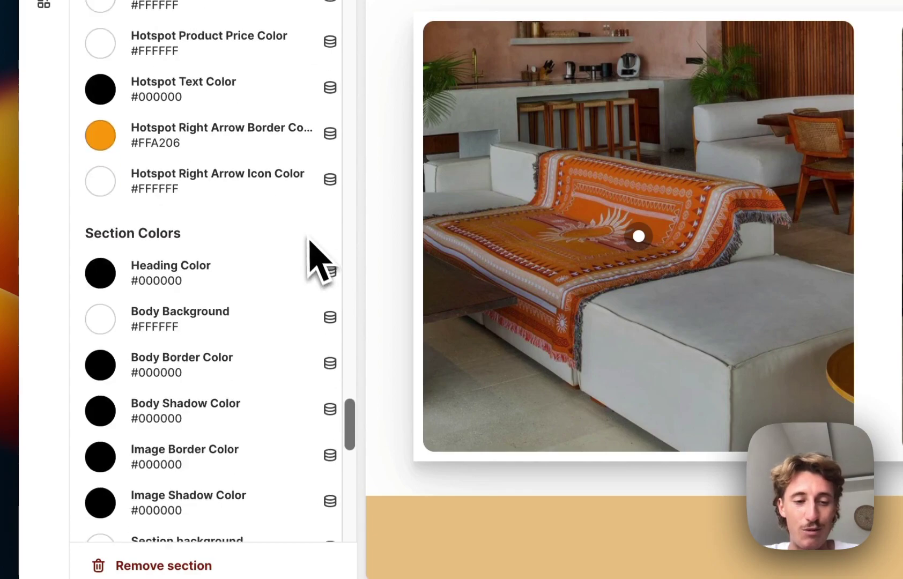
scroll(310, 242, down, 2)
click(100, 176)
click(135, 450)
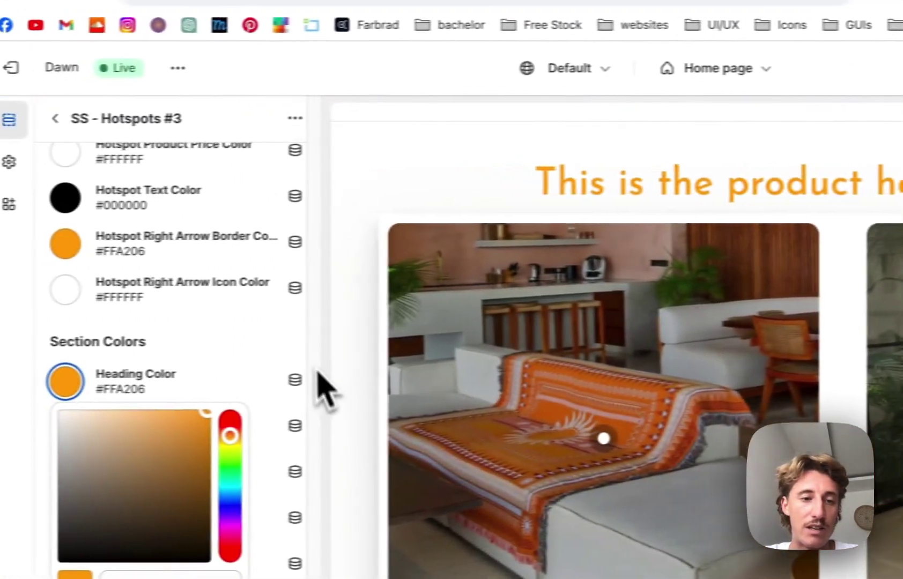
click(321, 375)
scroll(332, 349, down, 12)
scroll(236, 375, up, 8)
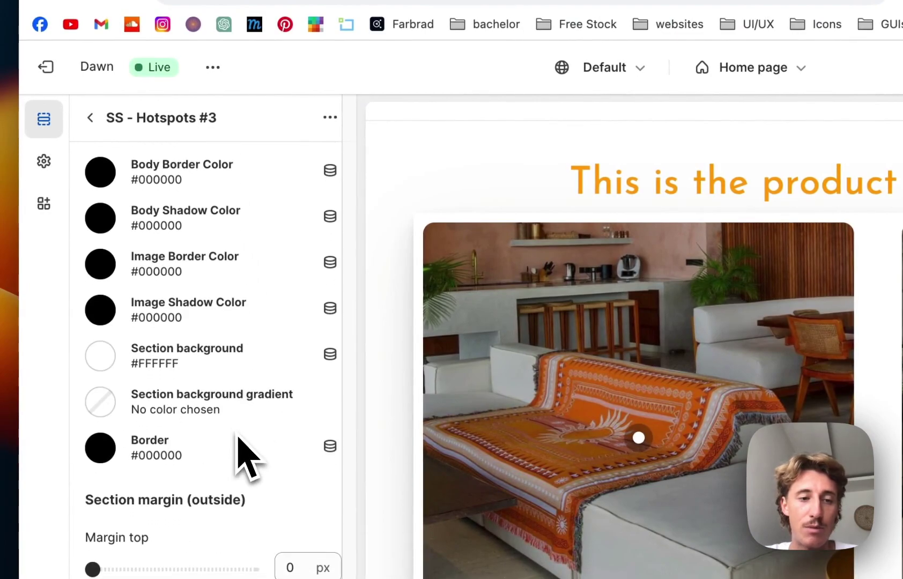
Open the first Hotspot block and move its dot to 48% vertical, 32% horizontal on the throw
click(90, 118)
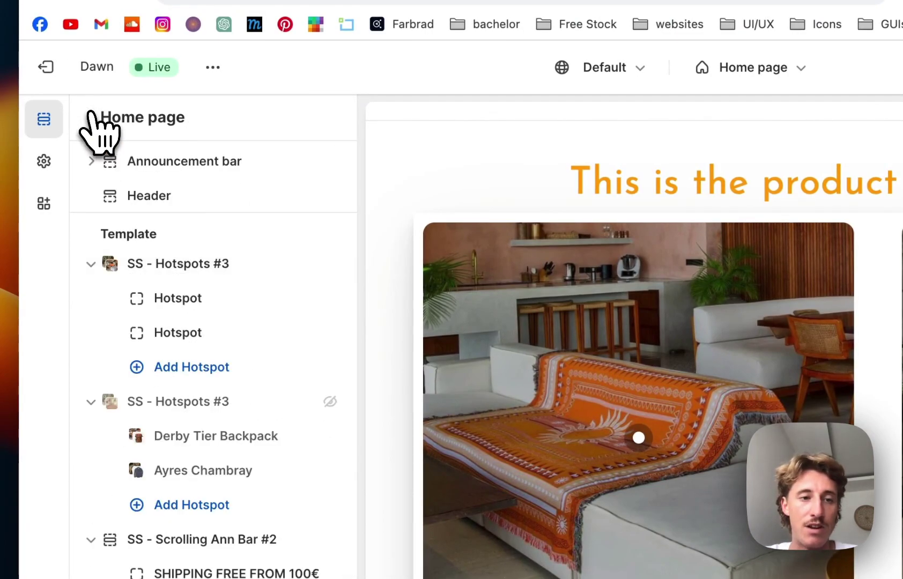
click(178, 299)
key(Escape)
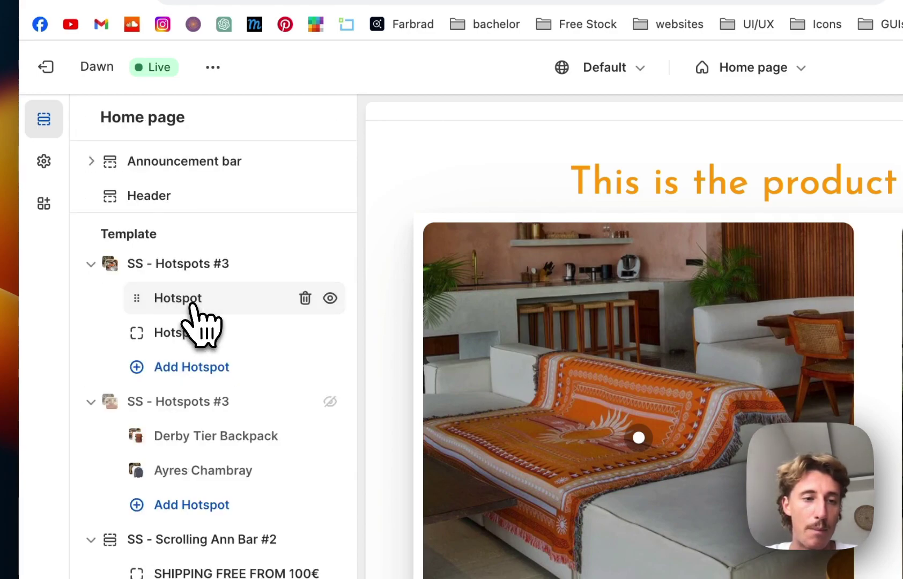
click(191, 304)
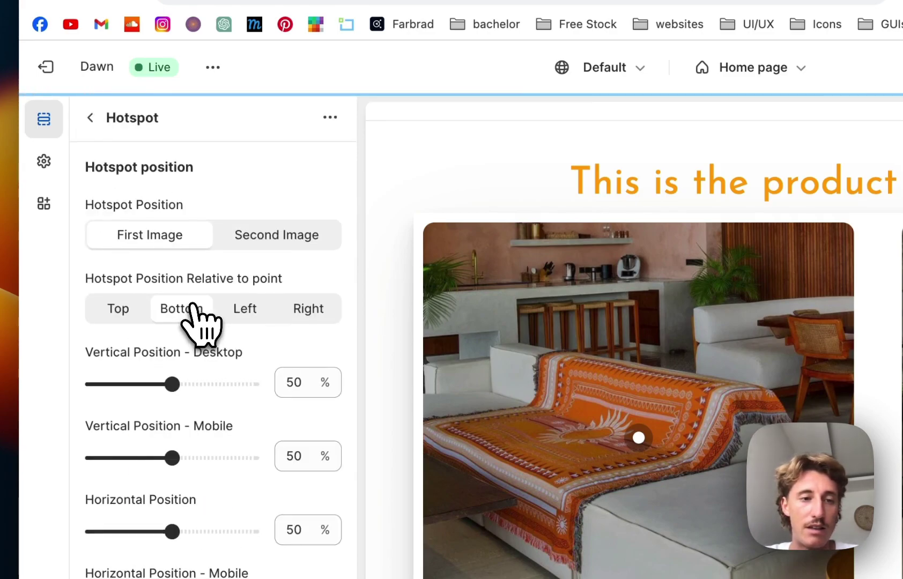
scroll(198, 322, down, 3)
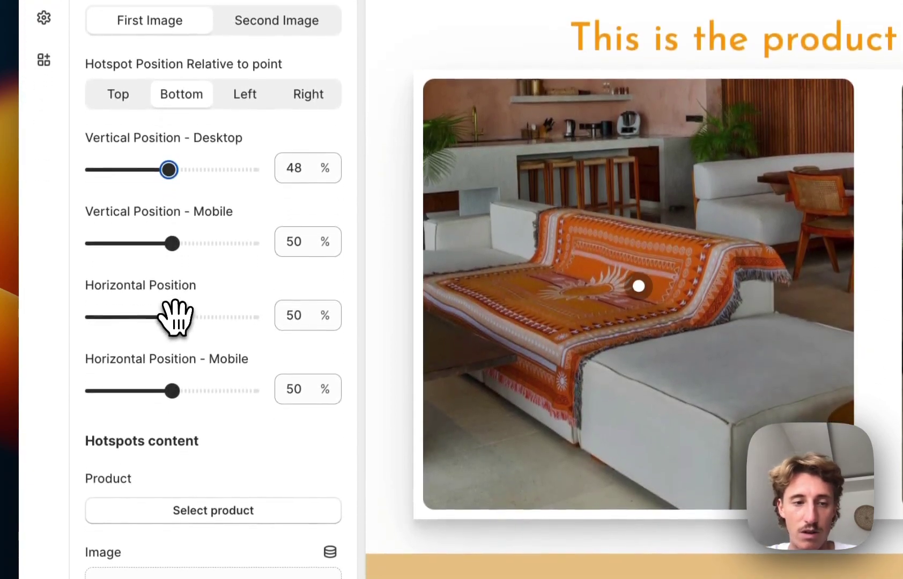
drag(170, 460, 174, 461)
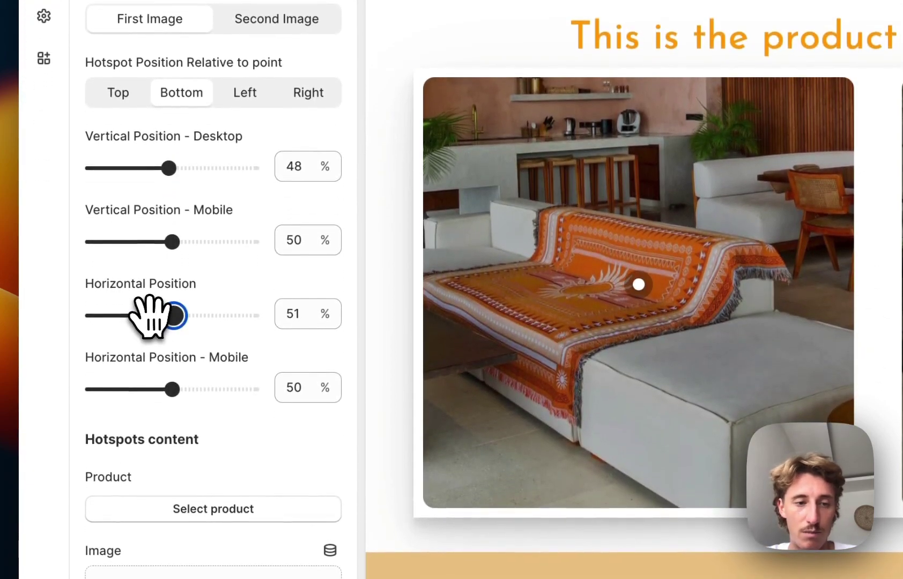
drag(152, 317, 144, 318)
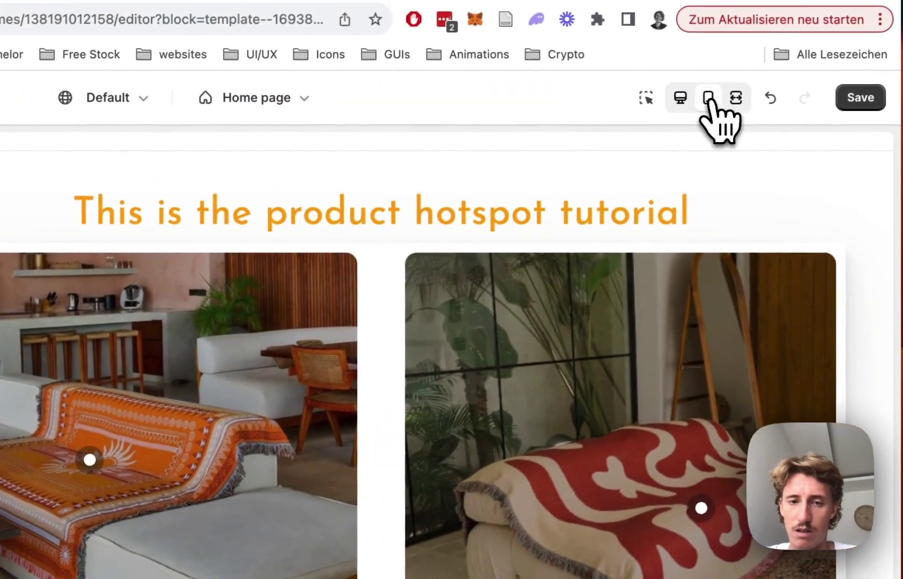
In mobile preview, place the first hotspot at 44% vertical, 39% horizontal, then return to desktop
click(733, 92)
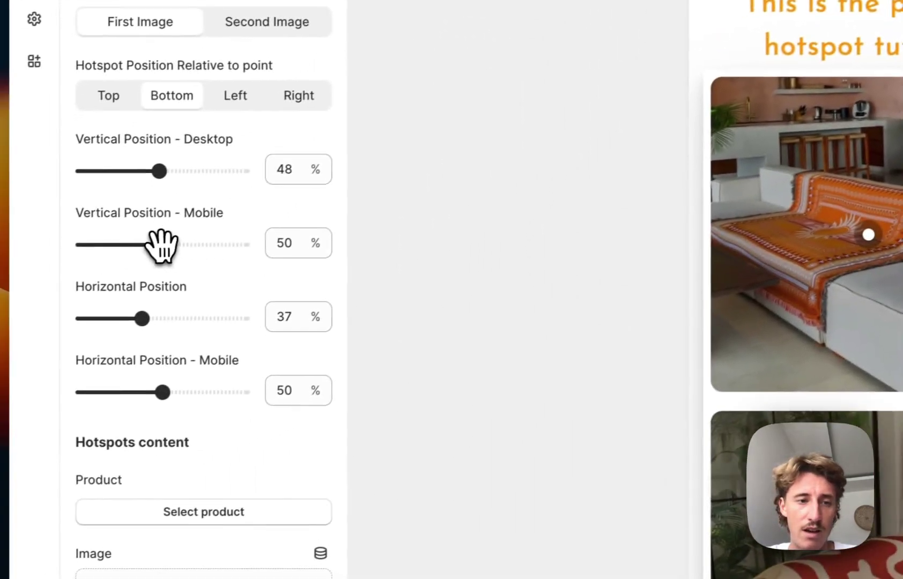
drag(161, 244, 143, 243)
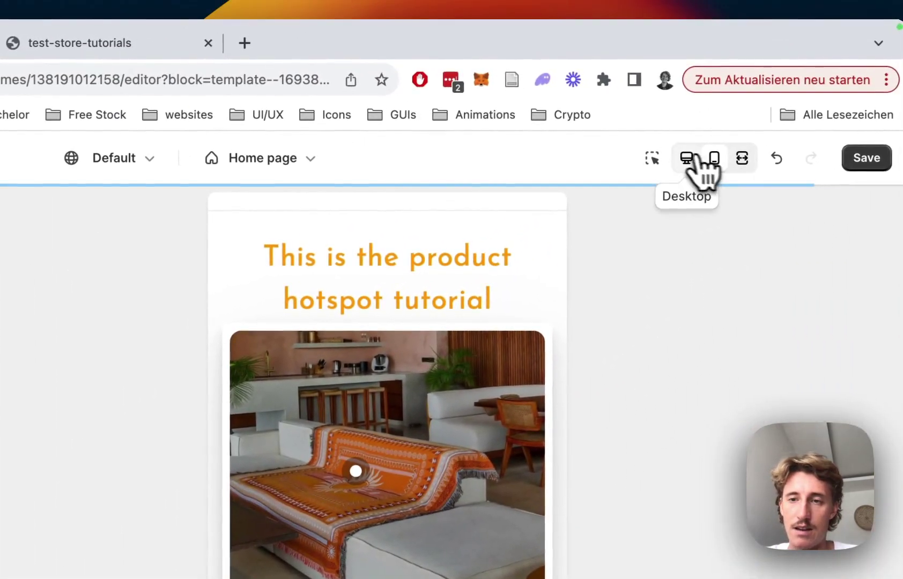
click(696, 160)
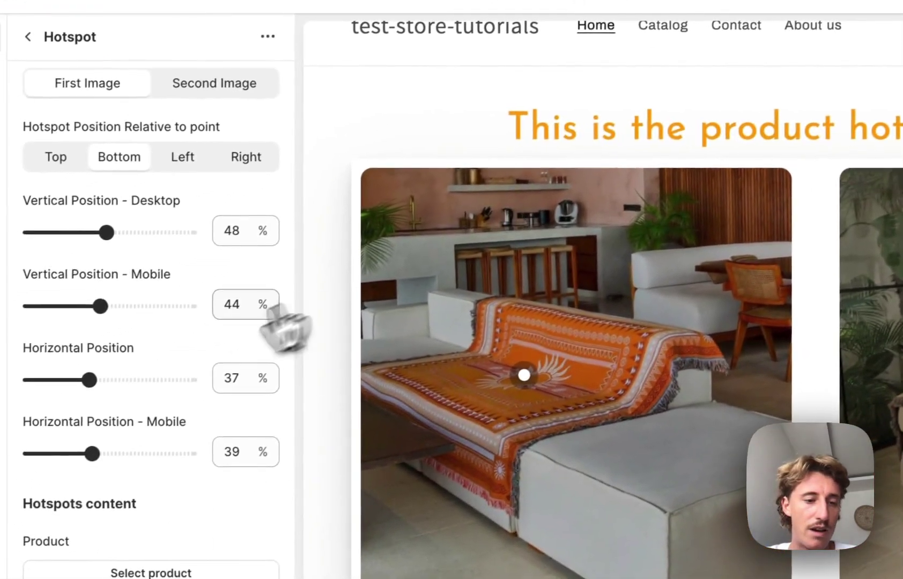
scroll(215, 354, down, 5)
Link the first hotspot to the Derby Tier Backpack product
click(170, 289)
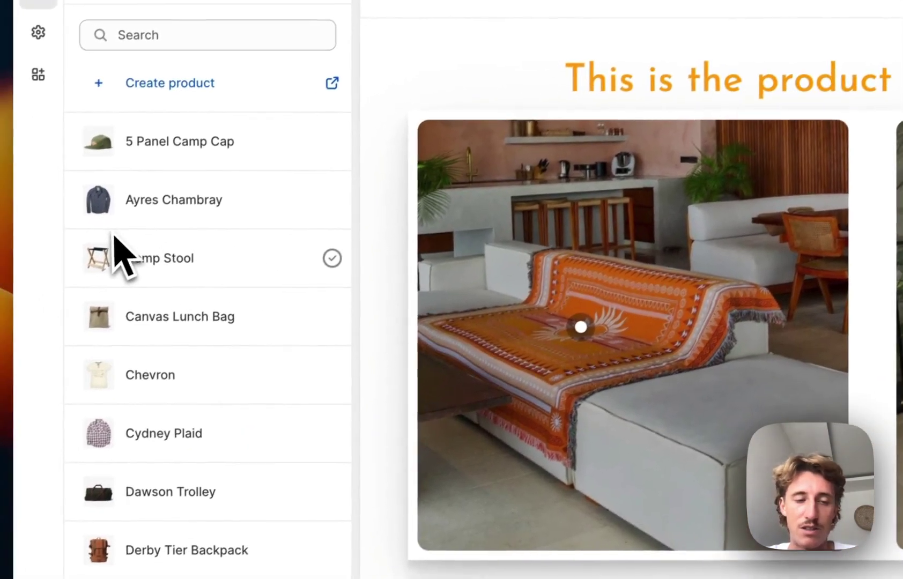
scroll(81, 273, down, 2)
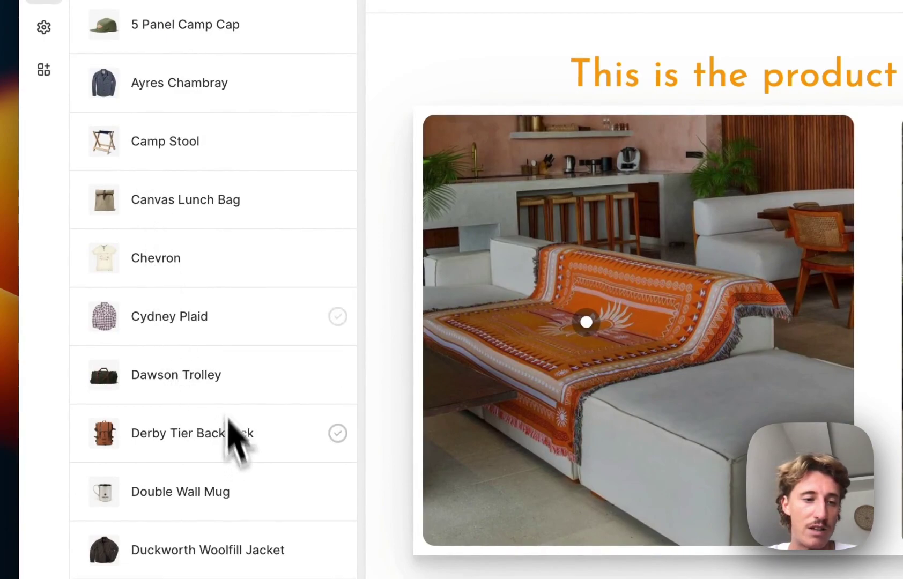
scroll(177, 294, down, 2)
click(242, 337)
click(320, 569)
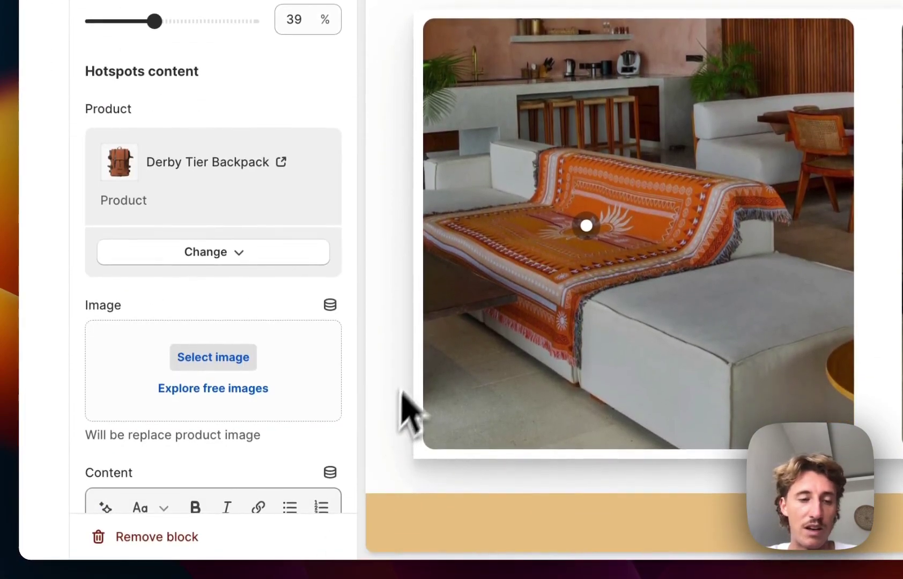
Give the hotspot the photo of a woman lounging on a blanket as its image
scroll(273, 207, down, 2)
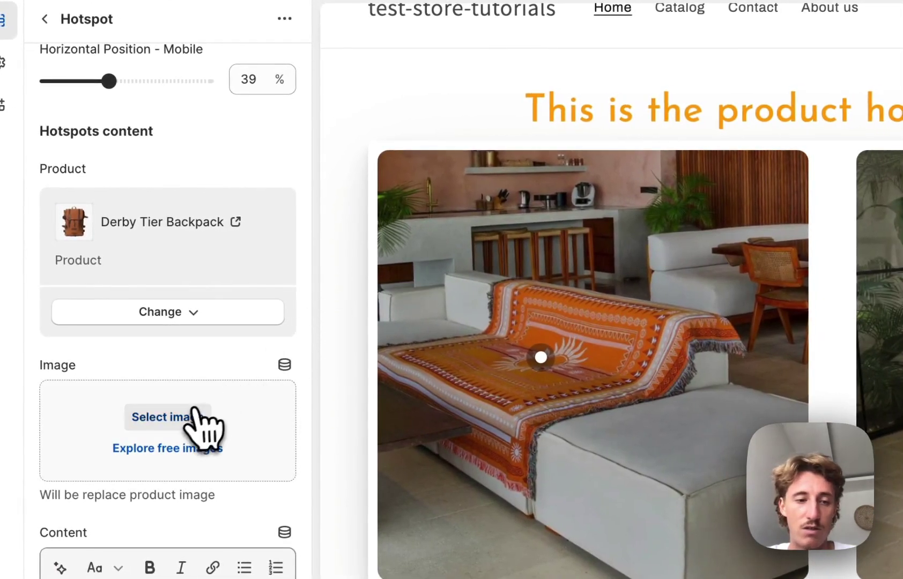
click(192, 416)
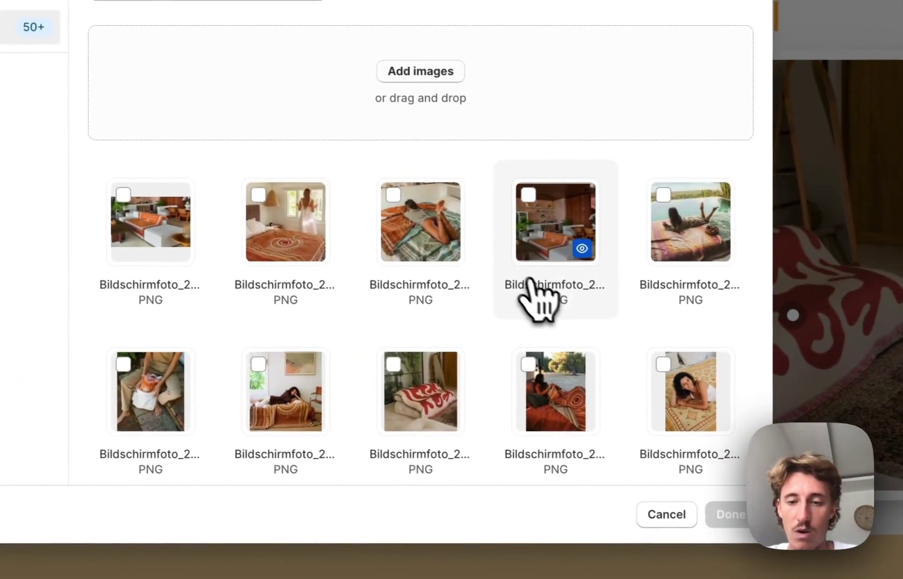
click(317, 418)
click(727, 514)
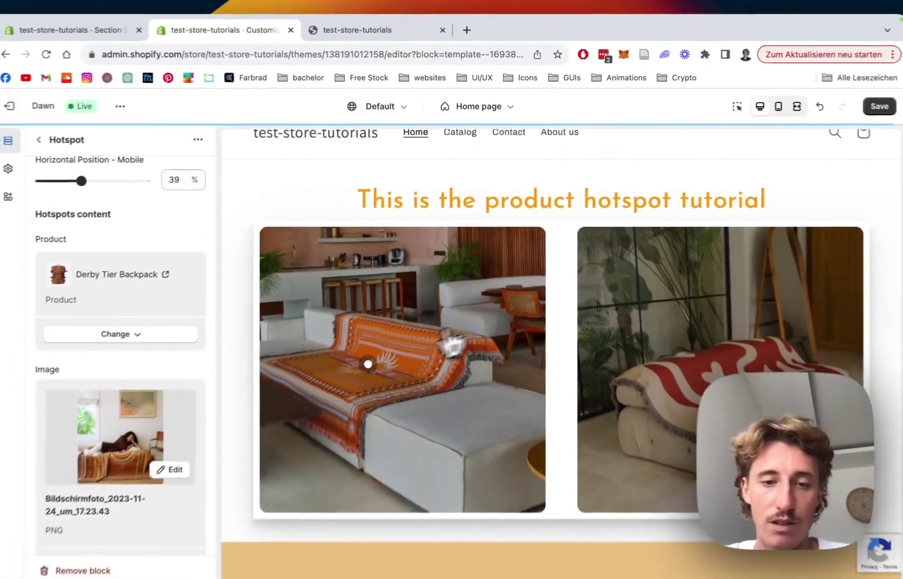
Show the Derby Tier Backpack hotspot popup in a full-width preview and save the theme changes
click(317, 469)
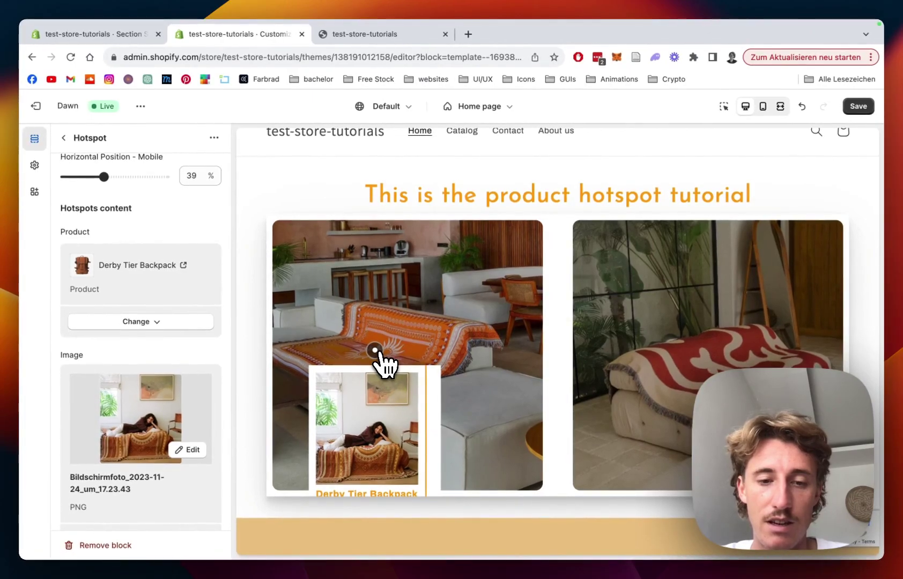
scroll(379, 364, up, 1)
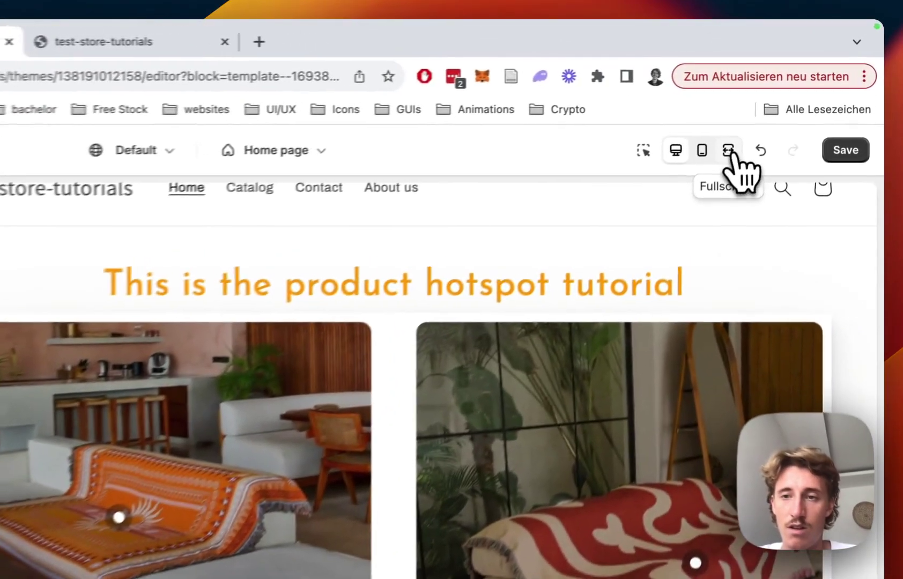
click(781, 106)
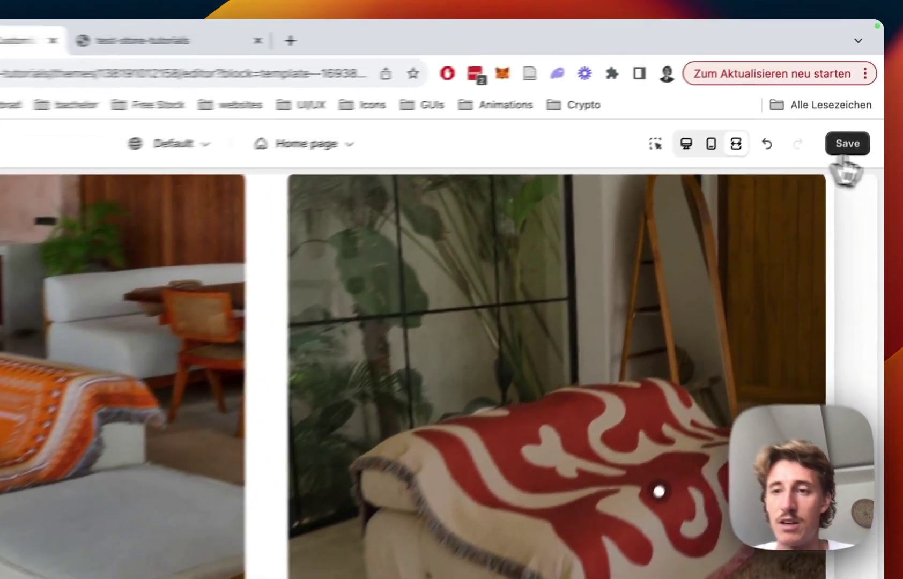
click(845, 151)
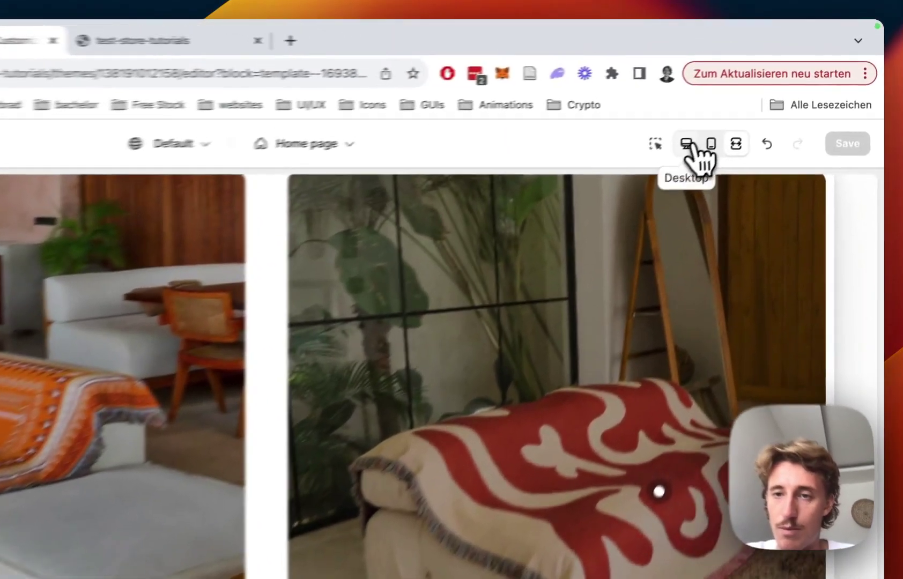
Replace the hotspot card's Content text with 'Orange Rug Zora Edition' and uncheck Use Right Arrow
click(746, 107)
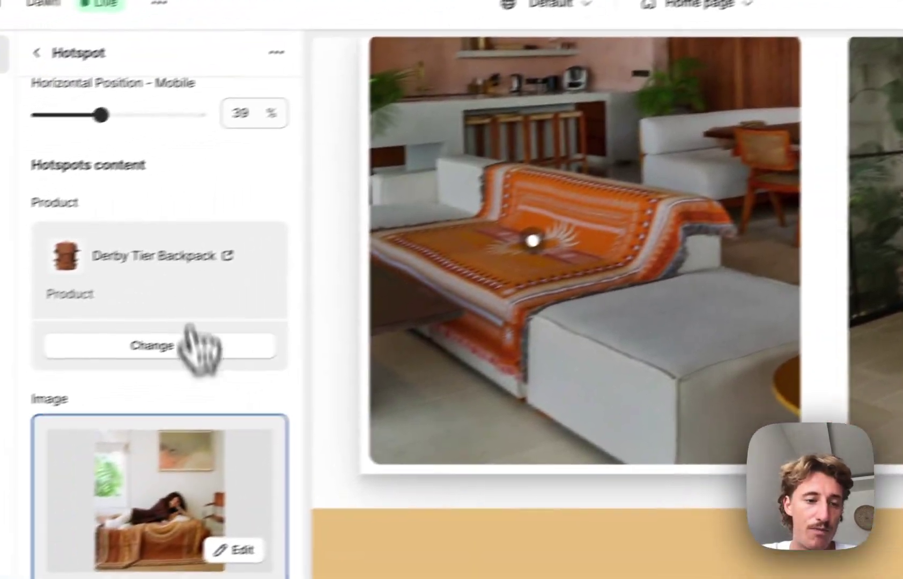
scroll(202, 349, down, 5)
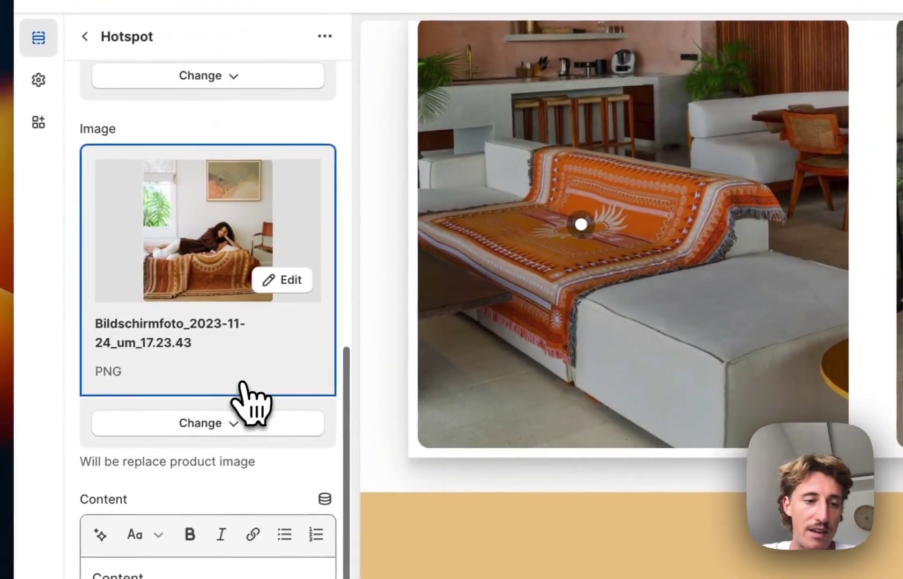
click(167, 430)
drag(167, 430, 75, 432)
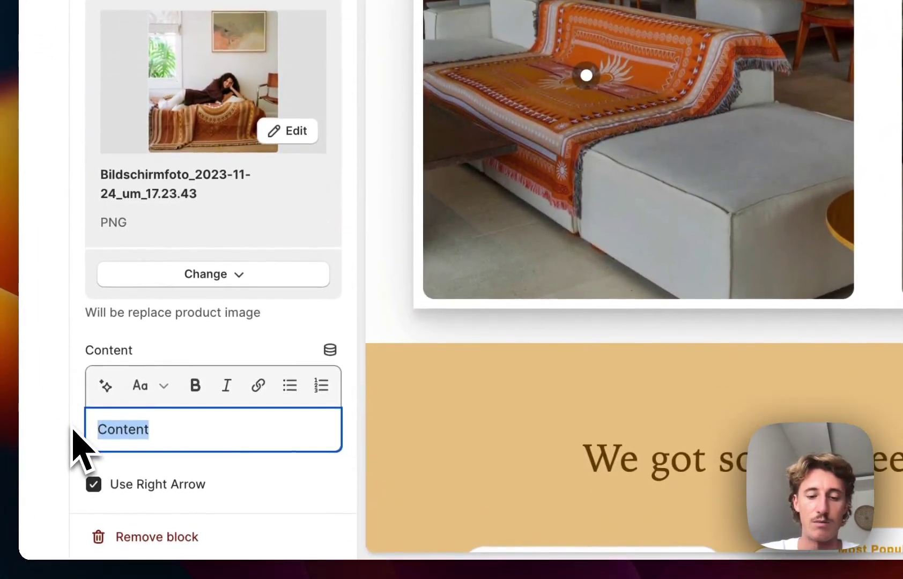
text(Orange Rug)
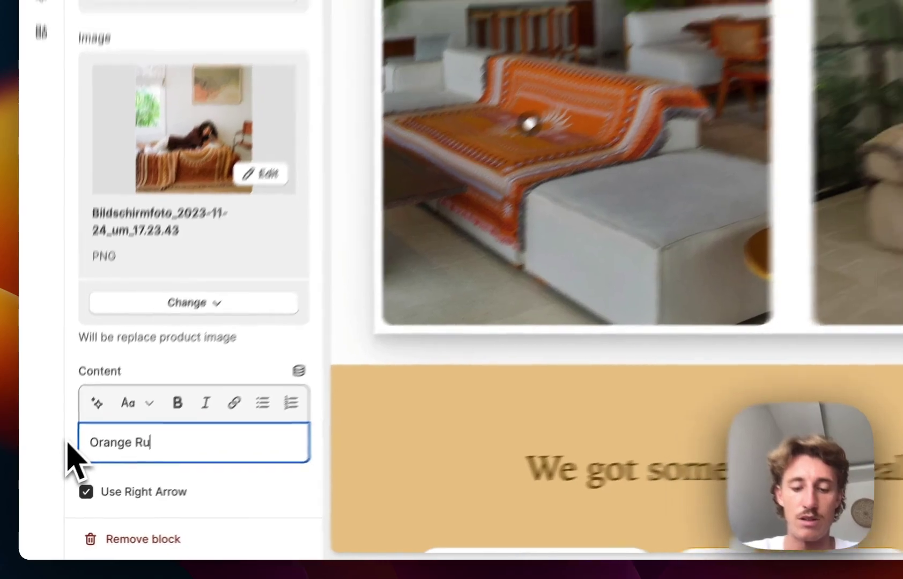
text( Z)
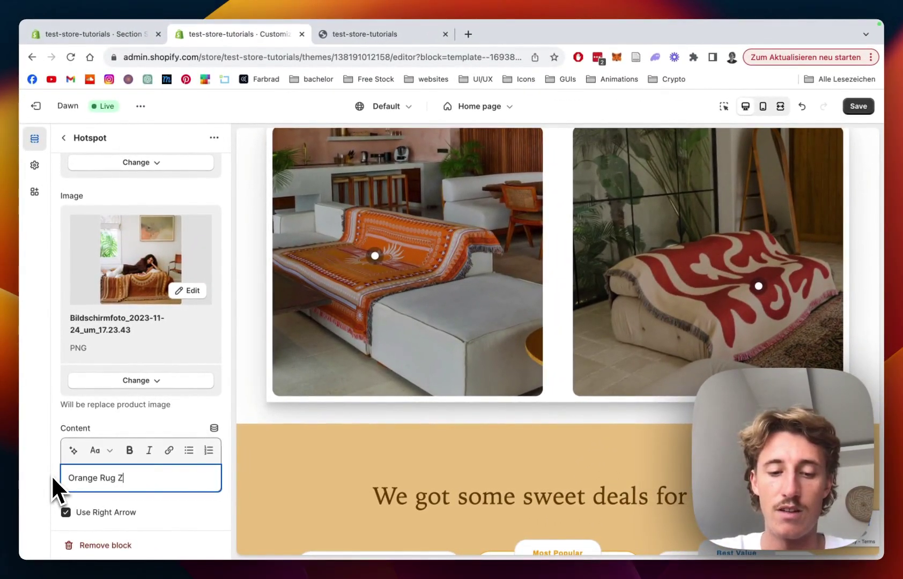
text(ora Edition)
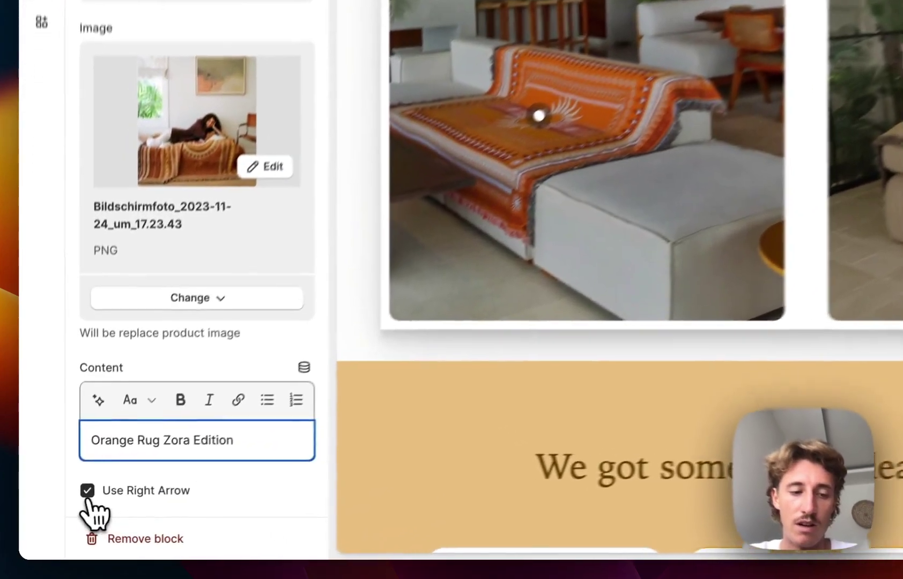
click(66, 513)
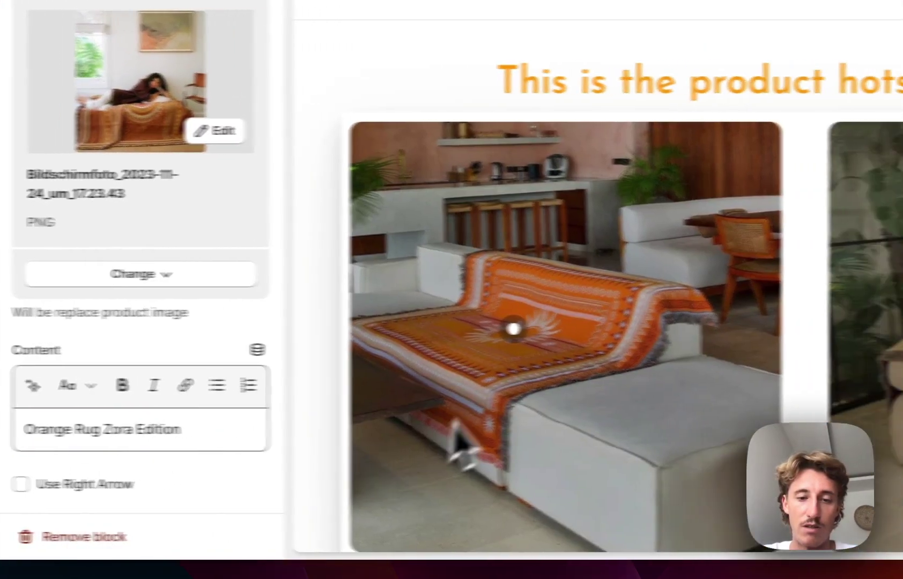
mouse_move(585, 337)
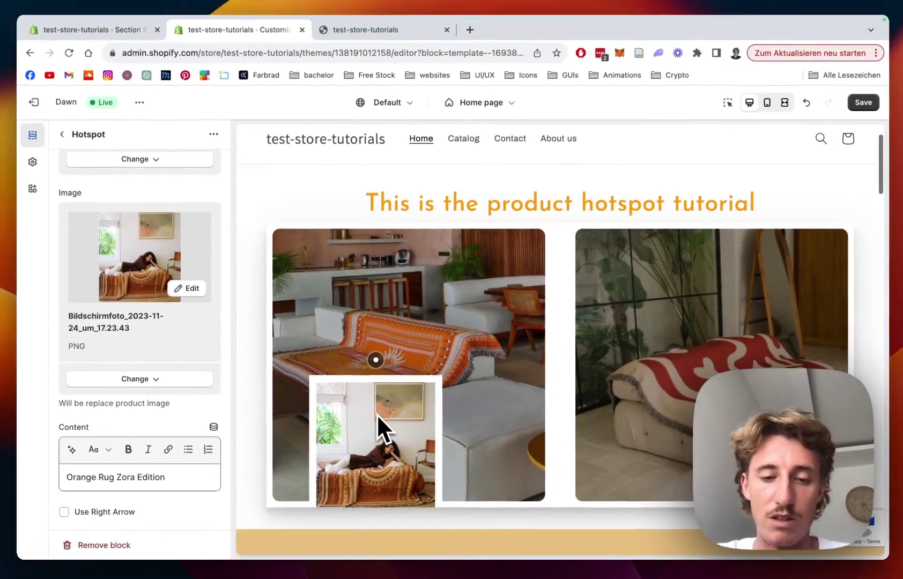
Set the hotspot's Vertical Position - Desktop slider to 35%
scroll(161, 268, up, 10)
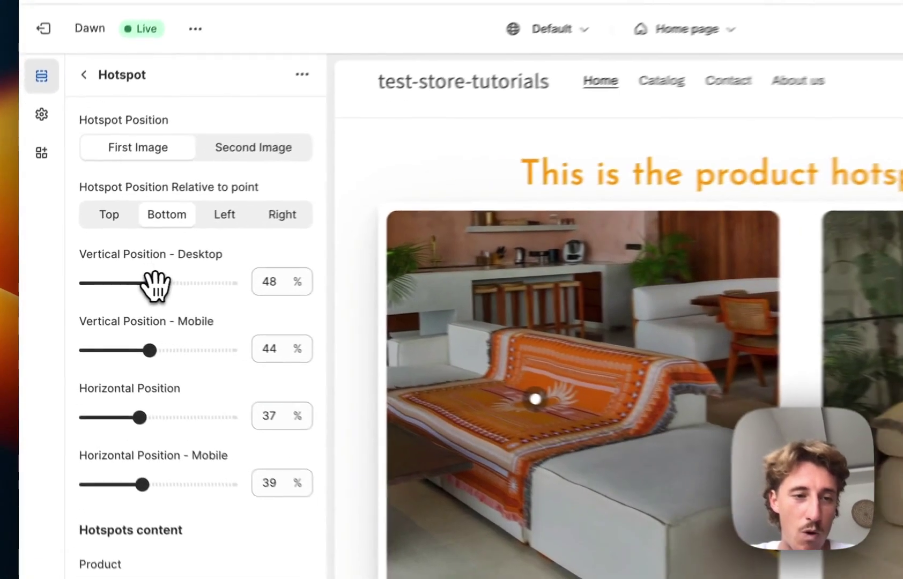
drag(112, 281, 98, 281)
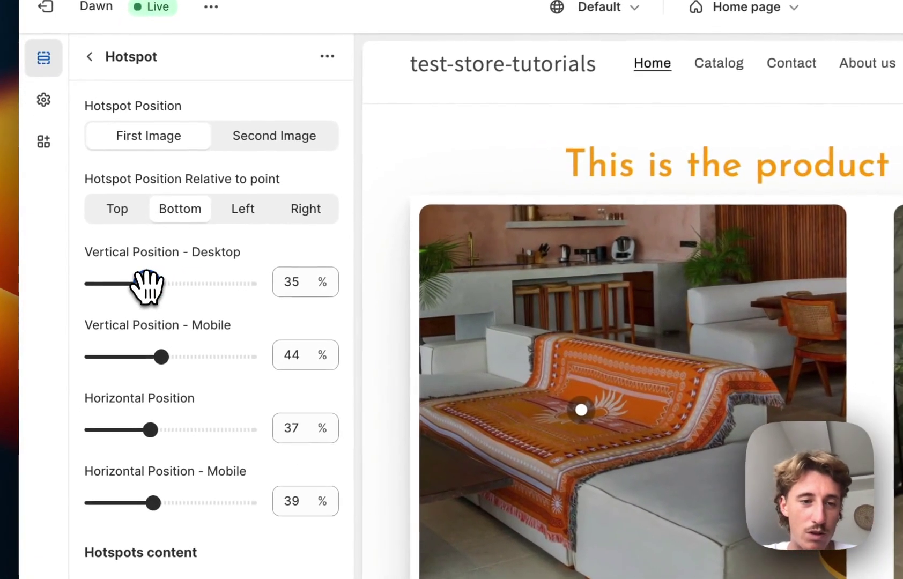
click(156, 281)
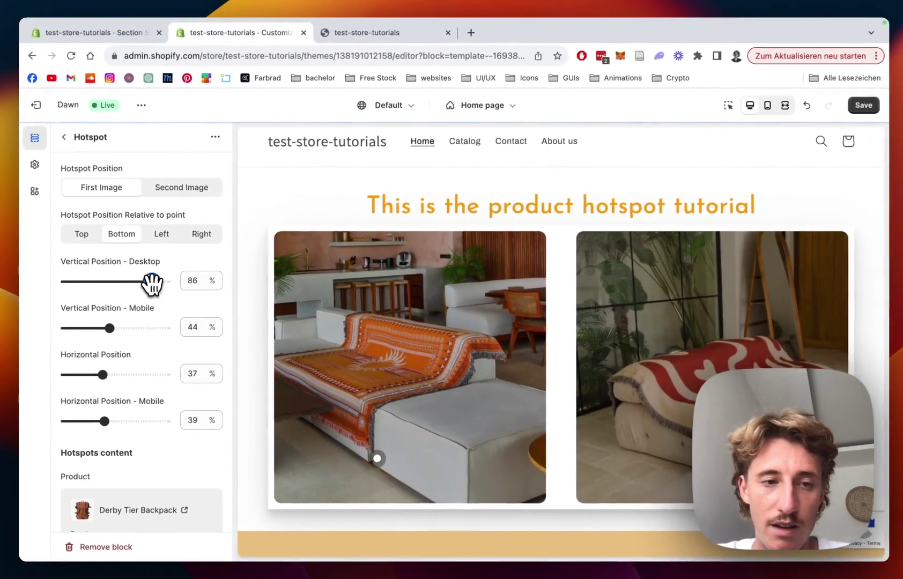
drag(230, 283, 86, 278)
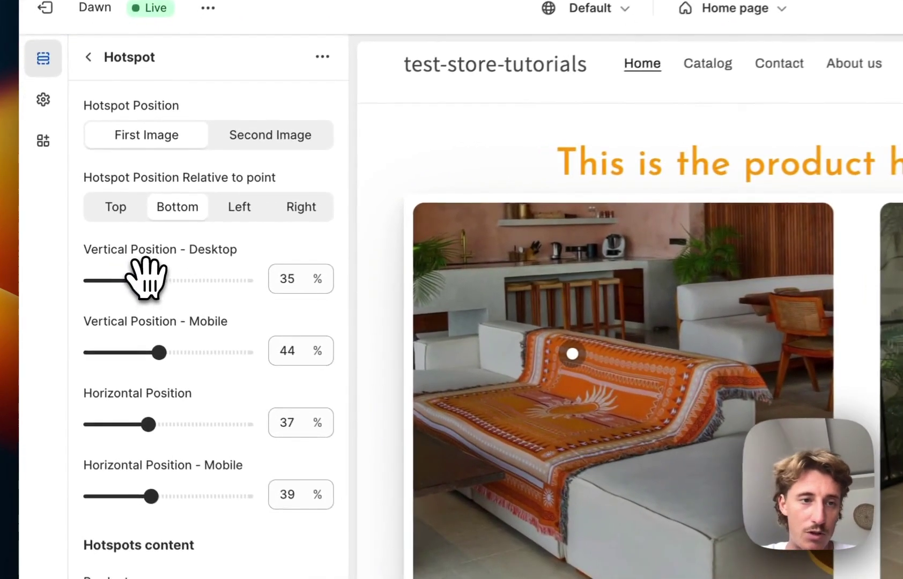
Choose Right for Hotspot Position Relative to point and save the changes
scroll(98, 270, up, 1)
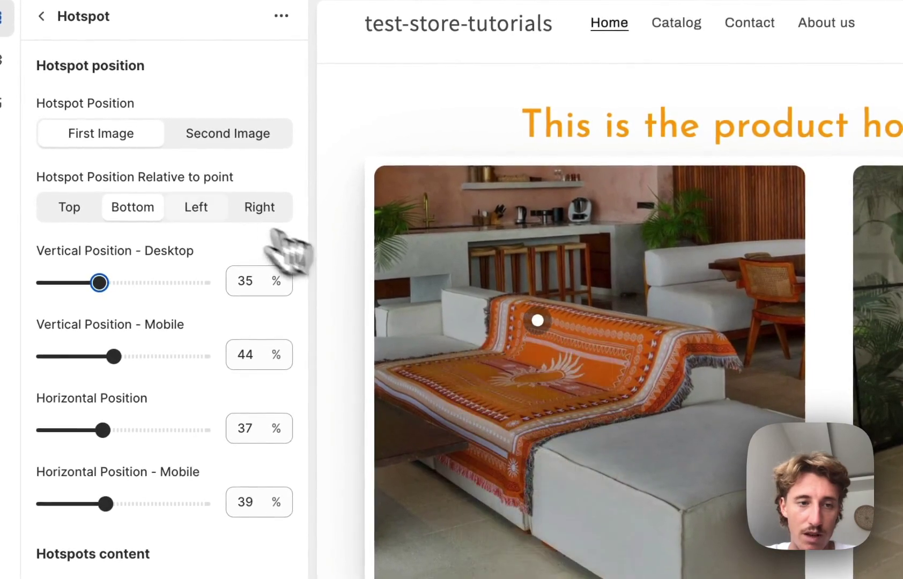
click(207, 210)
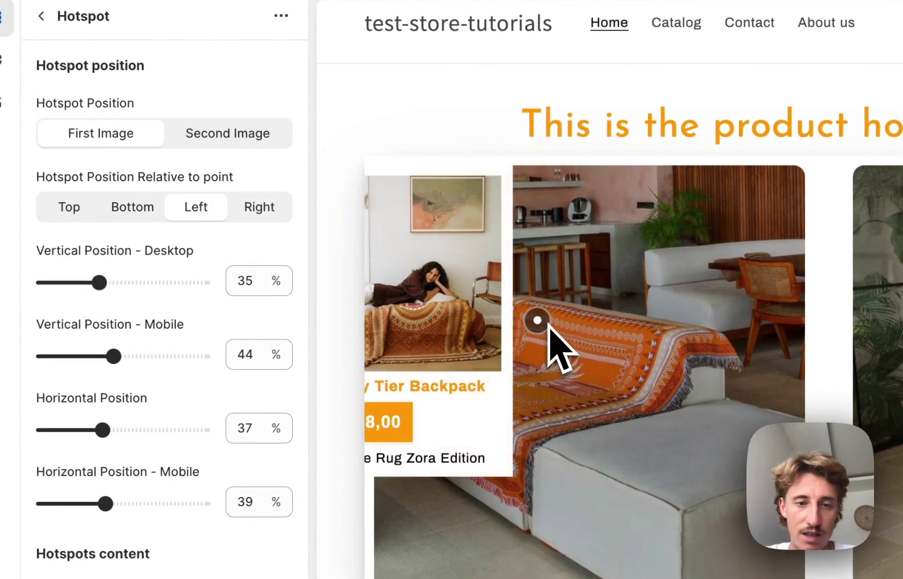
click(256, 209)
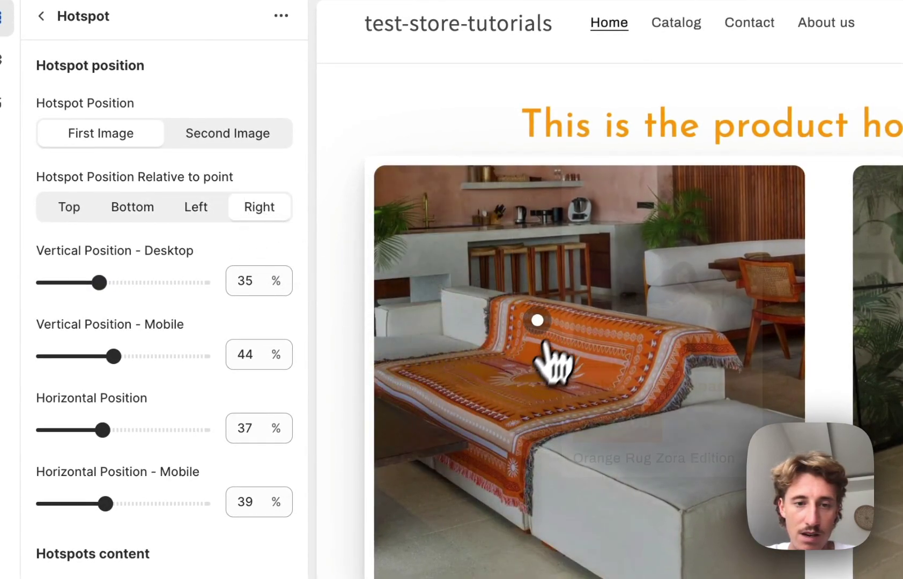
mouse_move(539, 321)
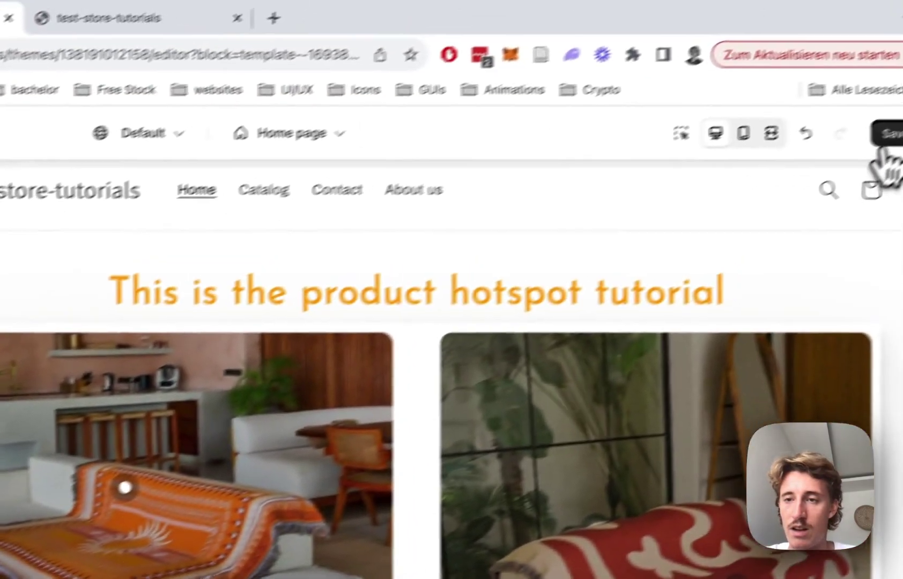
click(847, 161)
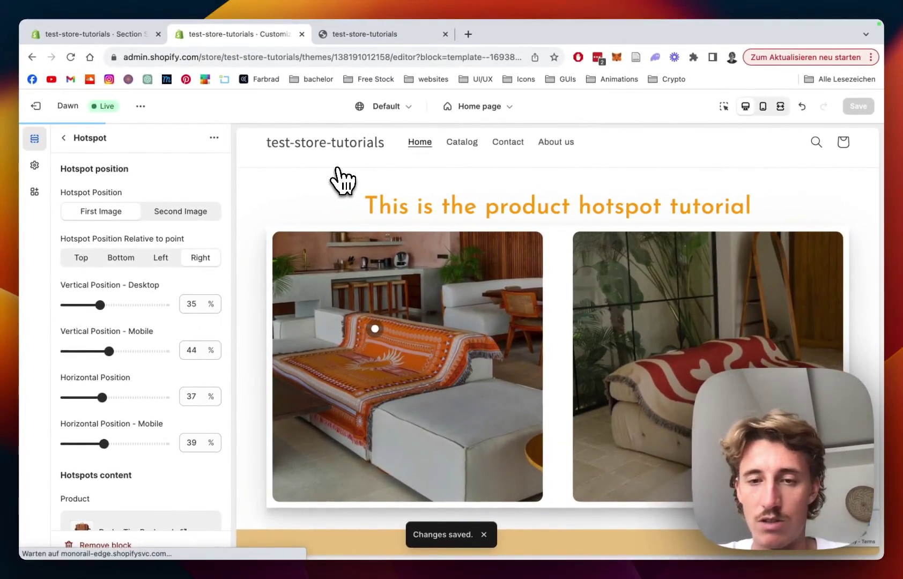
On the live storefront, open the Derby Tier Backpack product page from the hotspot card
scroll(342, 181, down, 2)
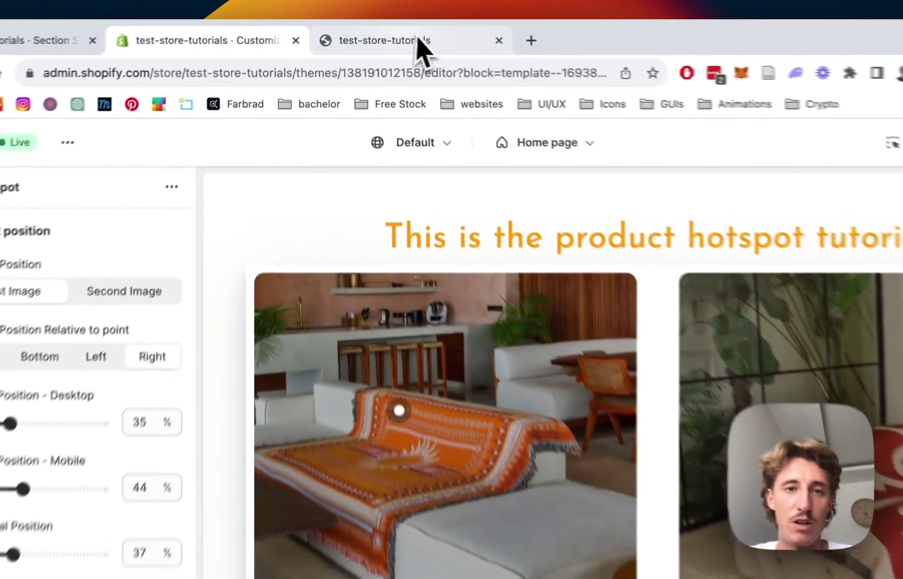
click(389, 33)
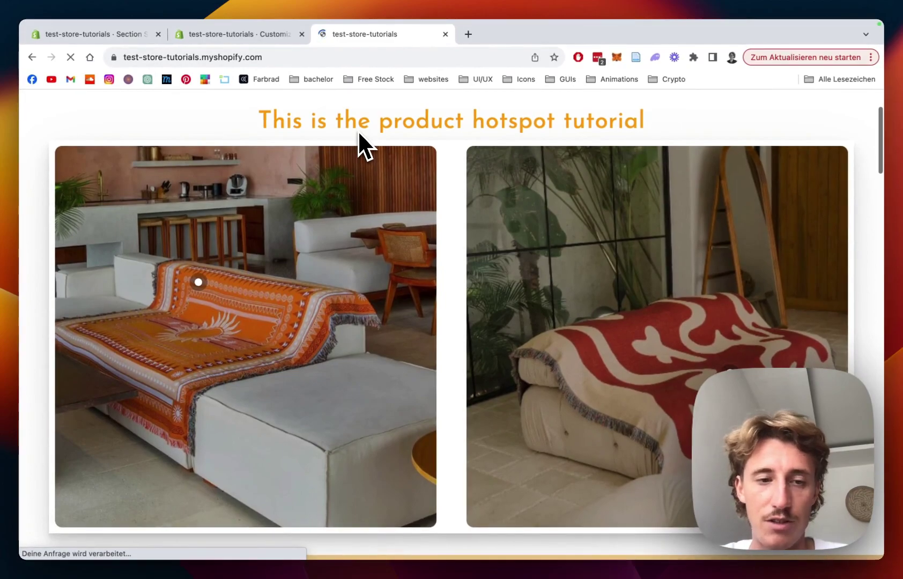
mouse_move(200, 283)
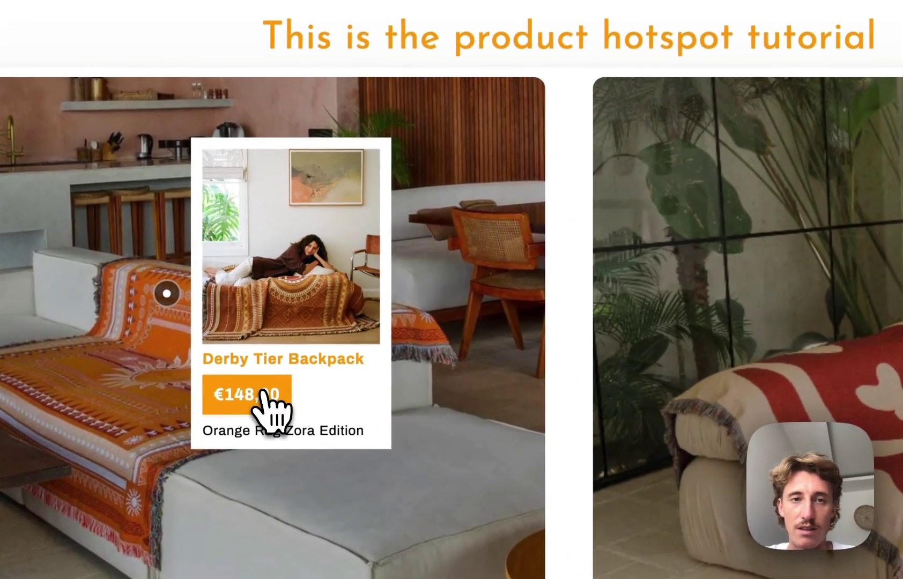
click(263, 351)
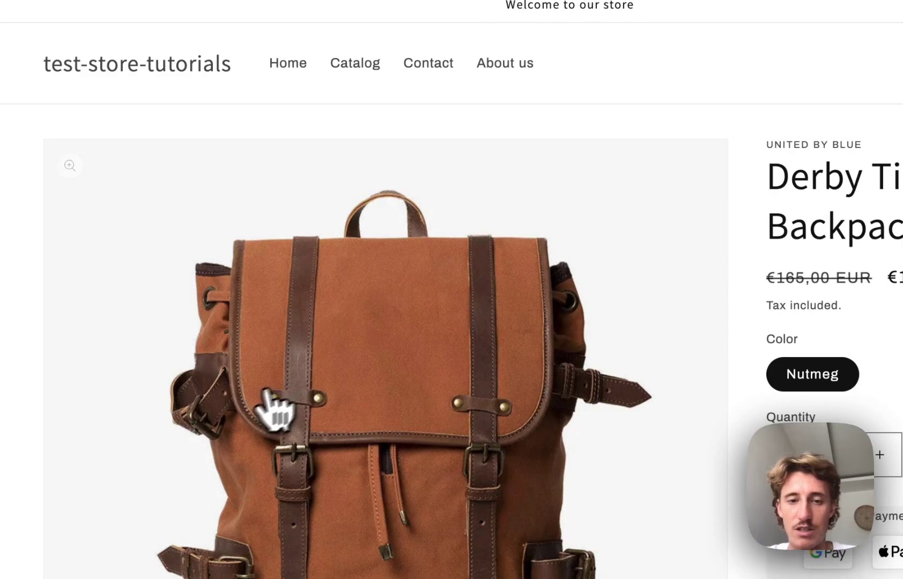
Return to the store's home page via the logo and view the hotspot section
scroll(571, 323, down, 3)
scroll(569, 323, up, 3)
click(198, 69)
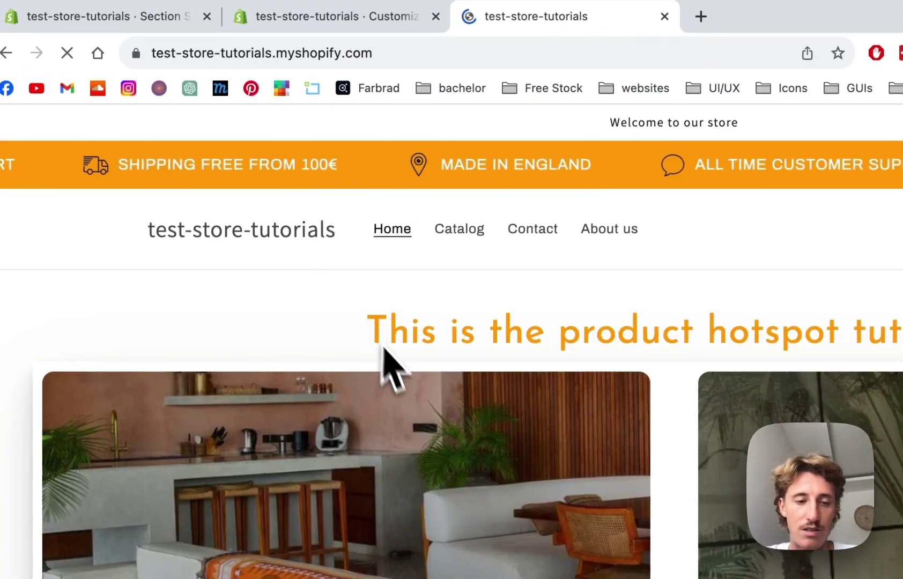
scroll(386, 372, down, 5)
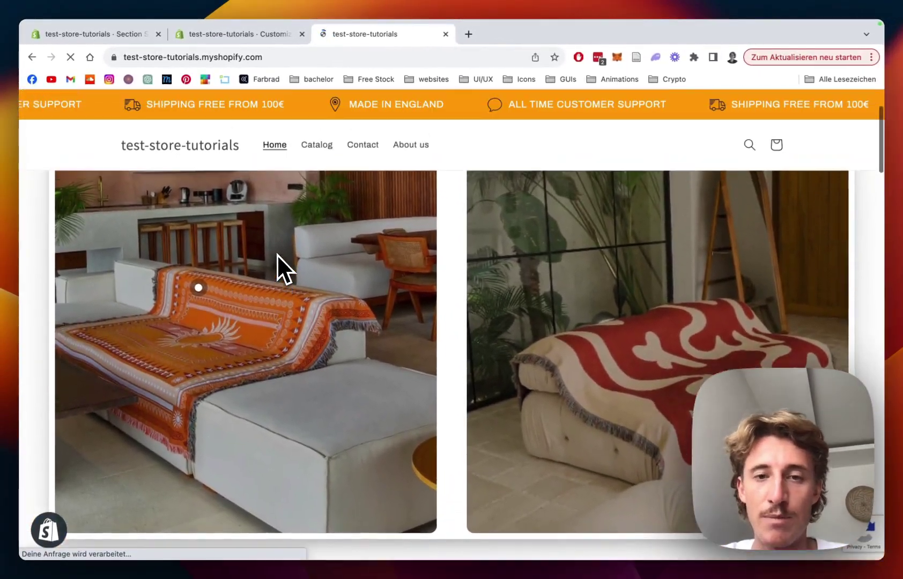